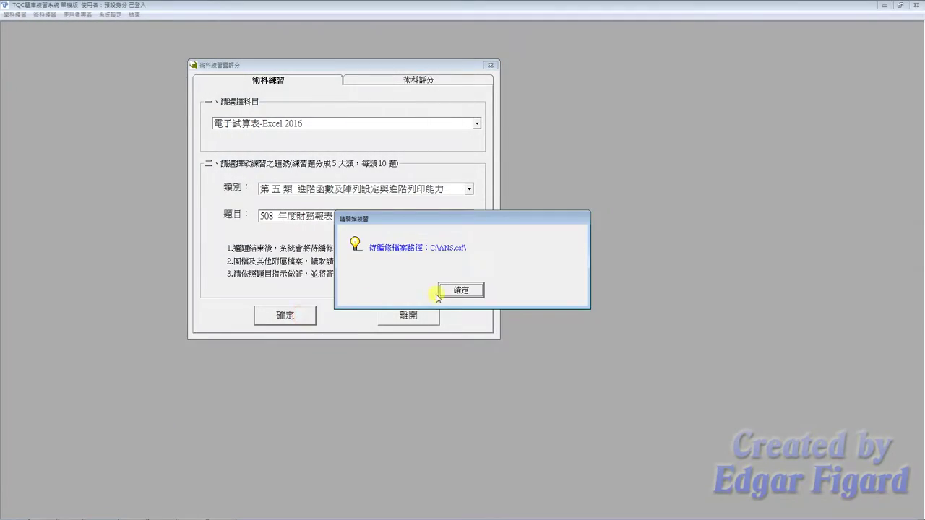
# Accept the answer-file path and open EXD05.xlsx from the EX05 folder.
pyautogui.click(458, 289)
pyautogui.doubleClick(224, 65)
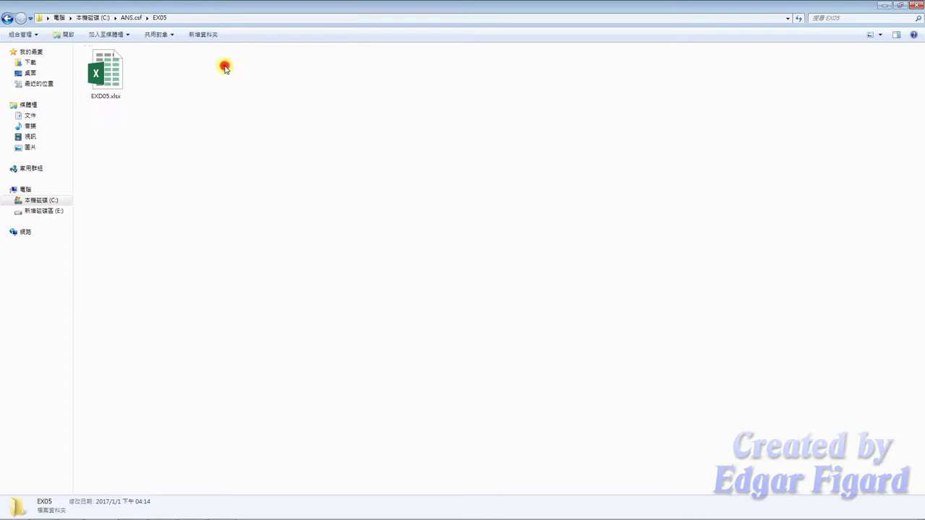
pyautogui.doubleClick(105, 72)
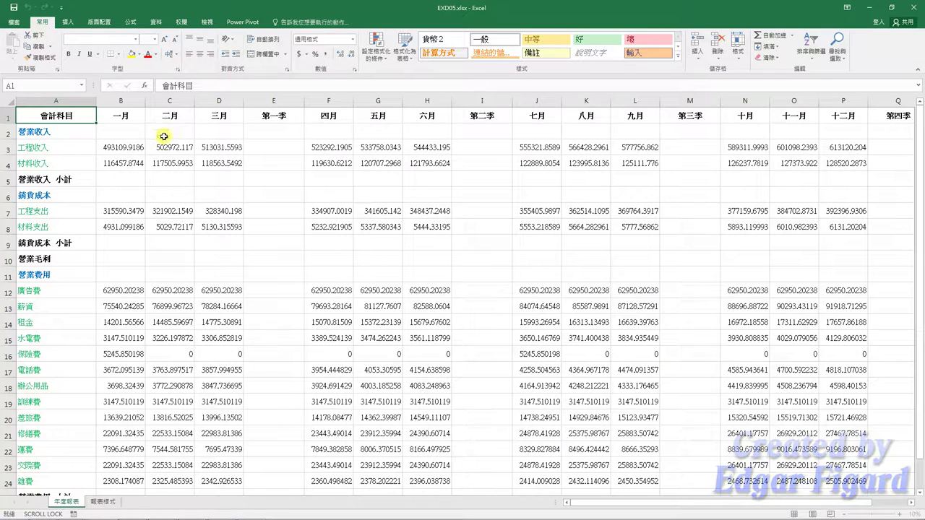
# Replace '.*' with nothing across the sheet so every figure becomes a whole number.
pyautogui.click(842, 58)
pyautogui.click(836, 80)
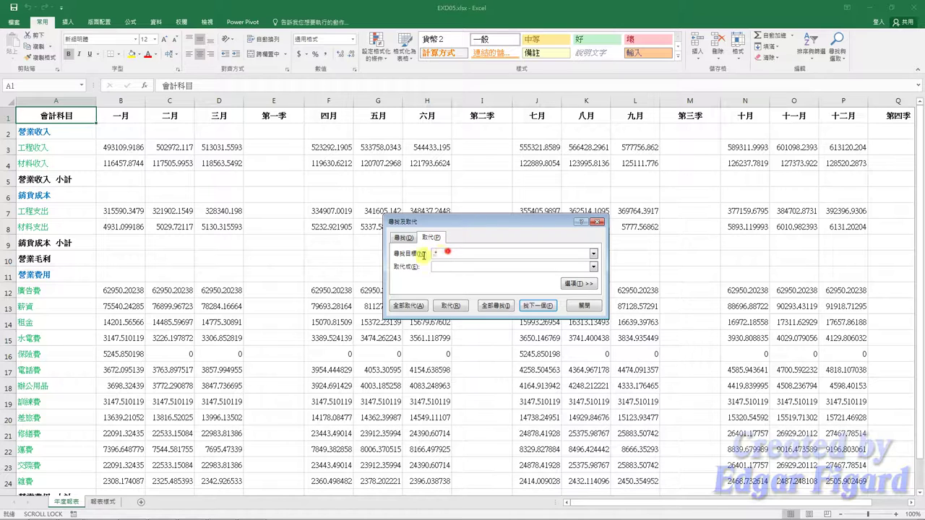
pyautogui.click(402, 308)
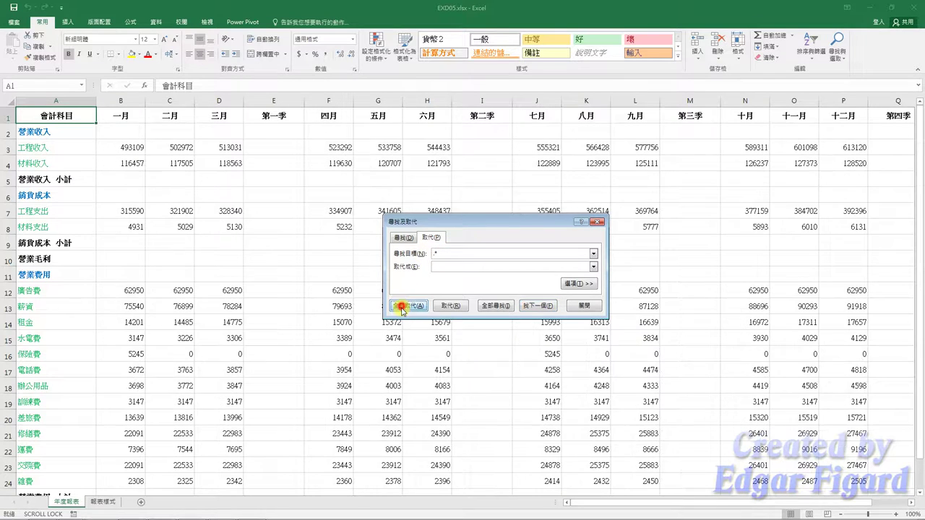
pyautogui.click(461, 288)
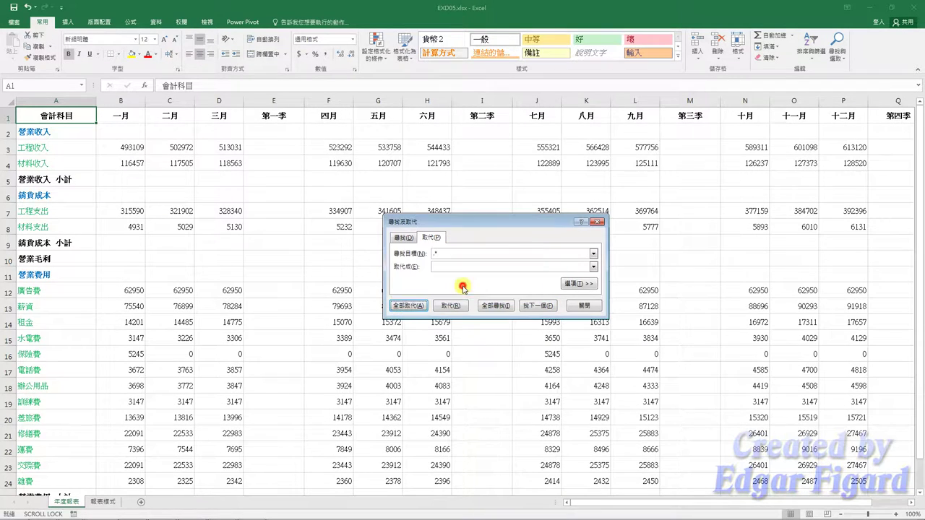
pyautogui.click(578, 306)
pyautogui.click(837, 52)
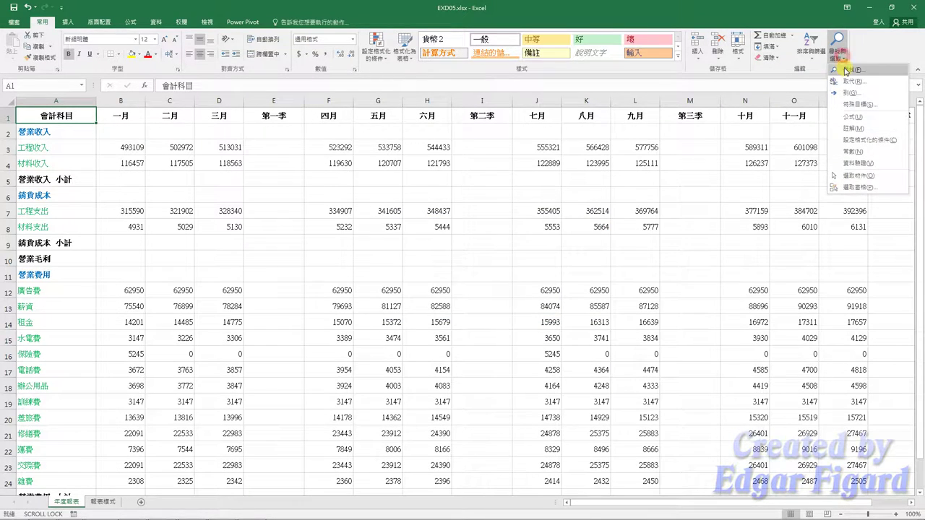
# Find all cells formatted like A2 and indent the three headings one level.
pyautogui.click(845, 70)
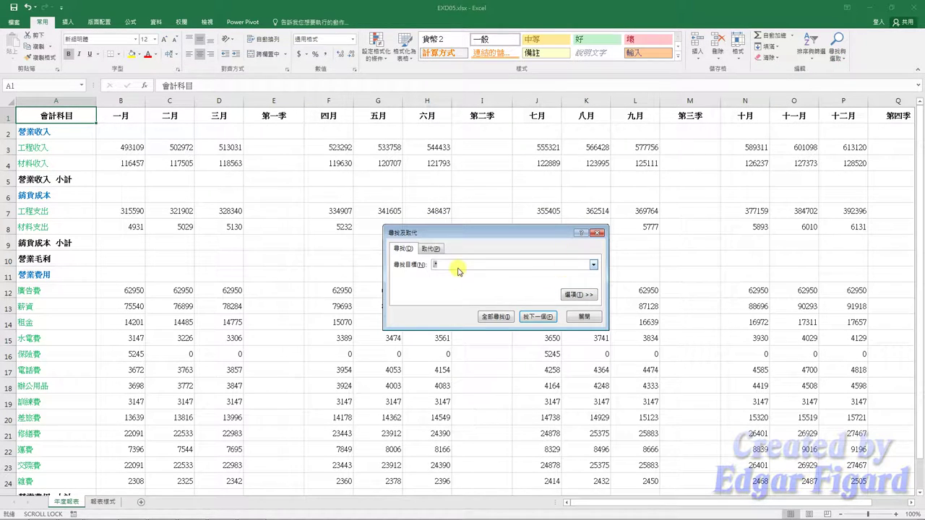
pyautogui.press('Delete')
pyautogui.click(561, 291)
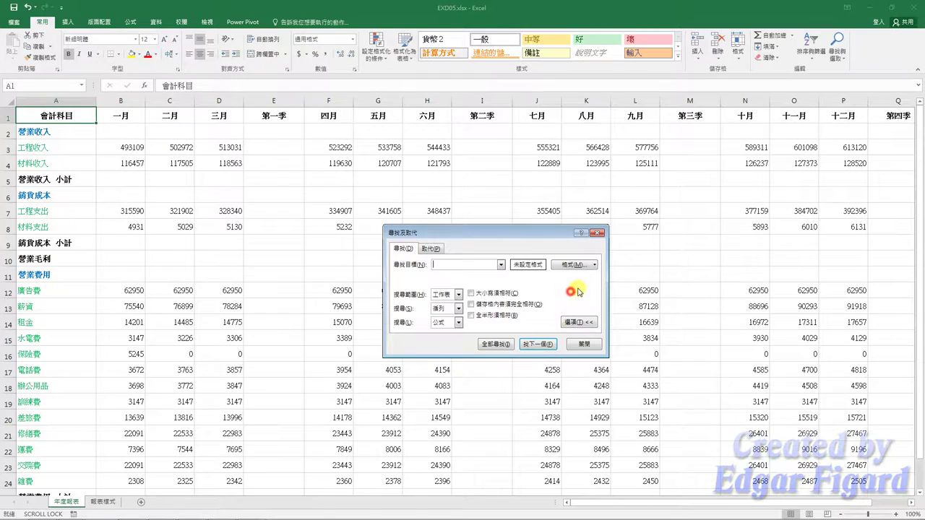
pyautogui.click(595, 266)
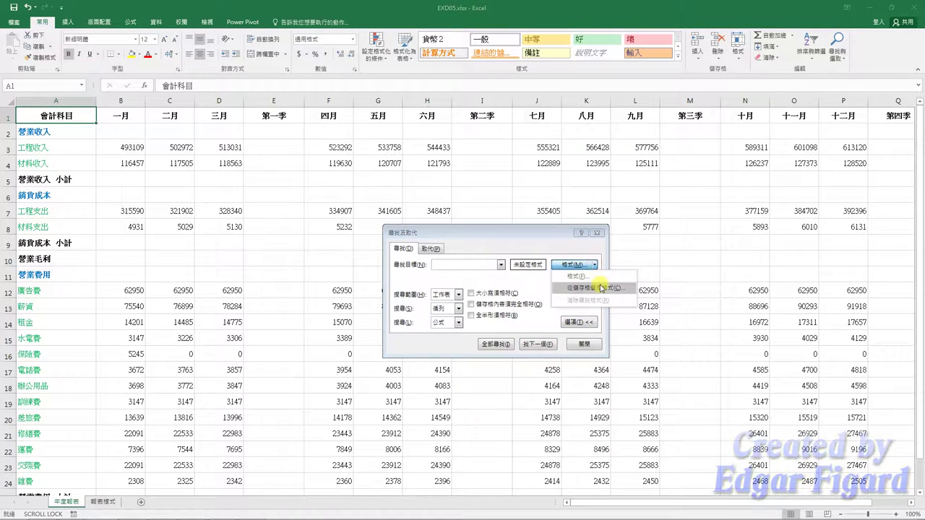
pyautogui.click(599, 289)
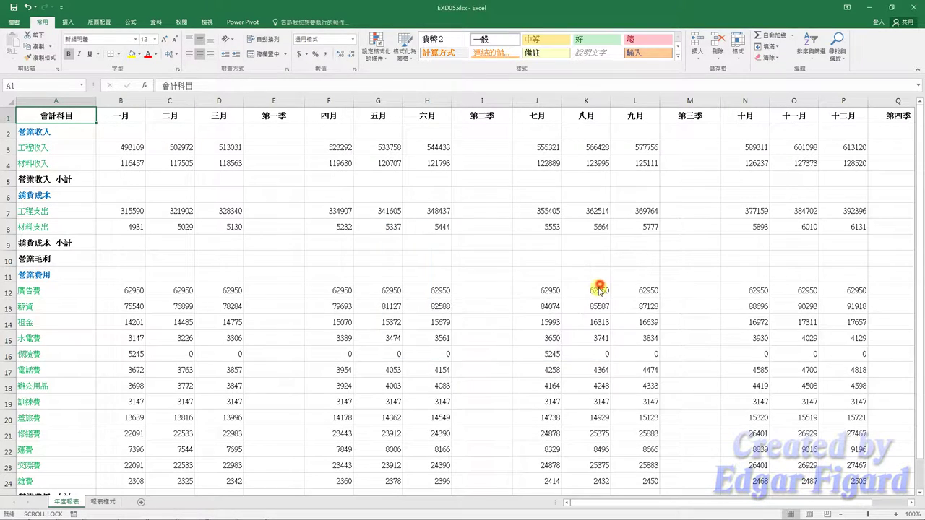
pyautogui.click(42, 131)
pyautogui.click(486, 345)
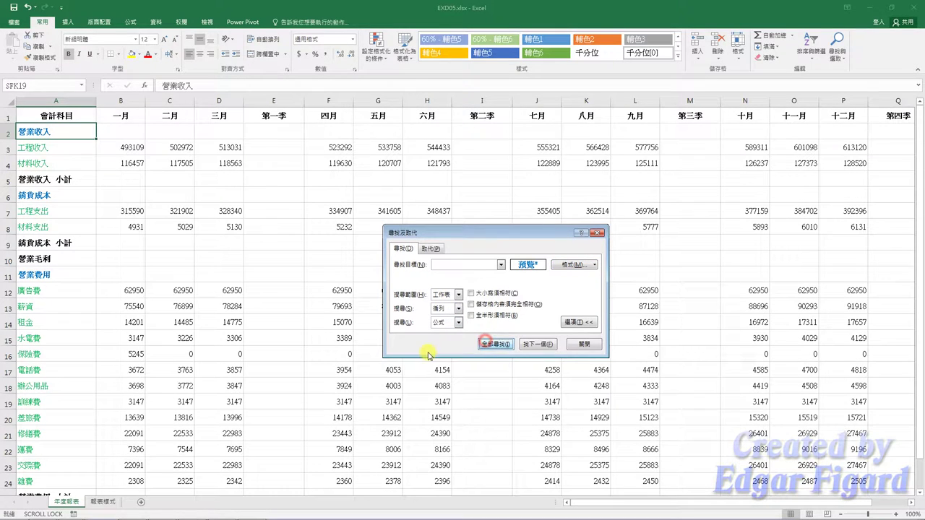
pyautogui.click(400, 374)
pyautogui.hotkey('ctrl', 'a')
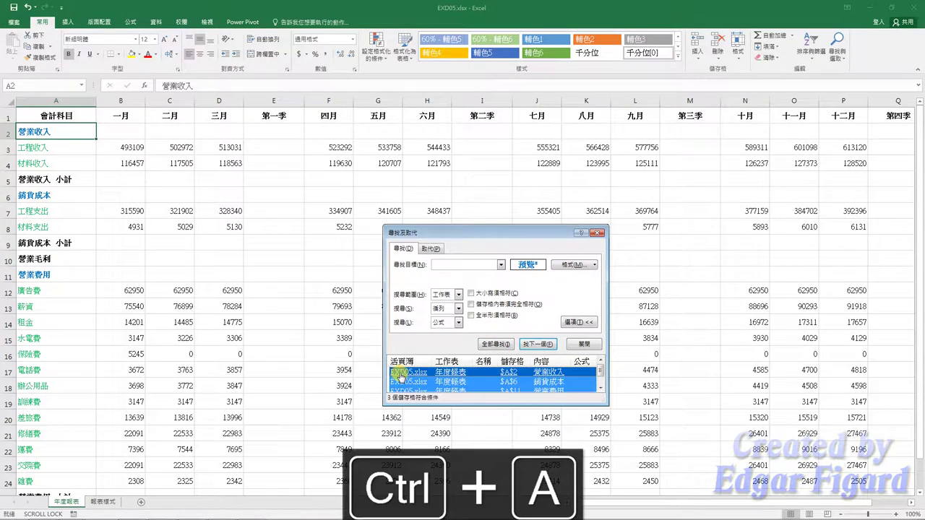
pyautogui.click(237, 56)
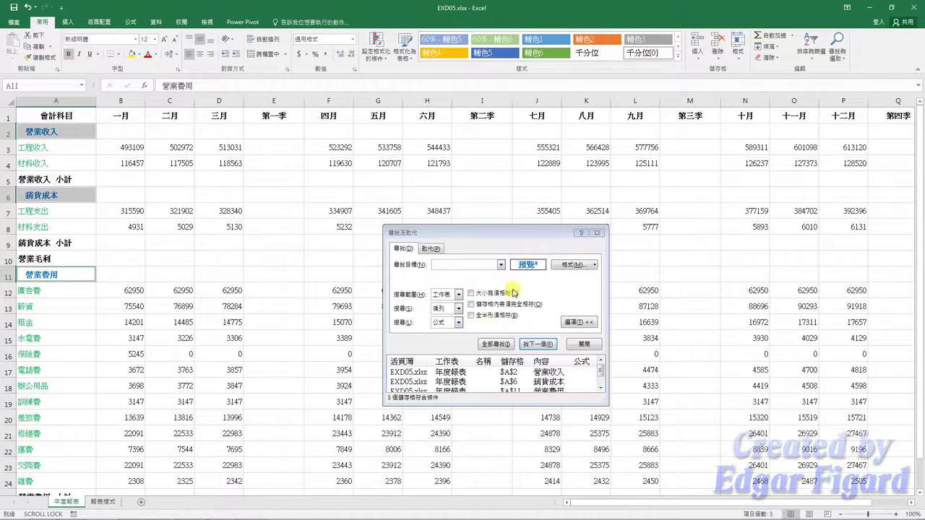
# Find all cells formatted like A3 and indent those 17 line items two levels.
pyautogui.click(593, 265)
pyautogui.click(596, 286)
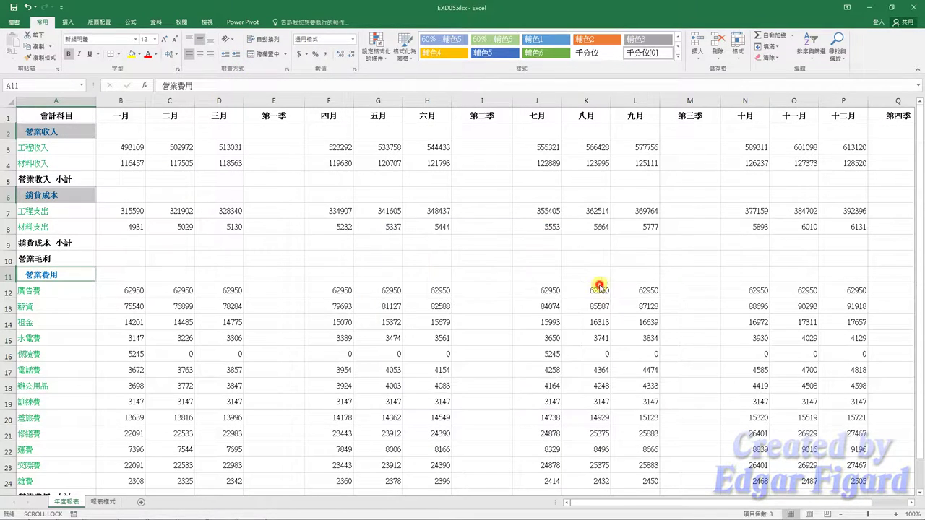
pyautogui.click(26, 150)
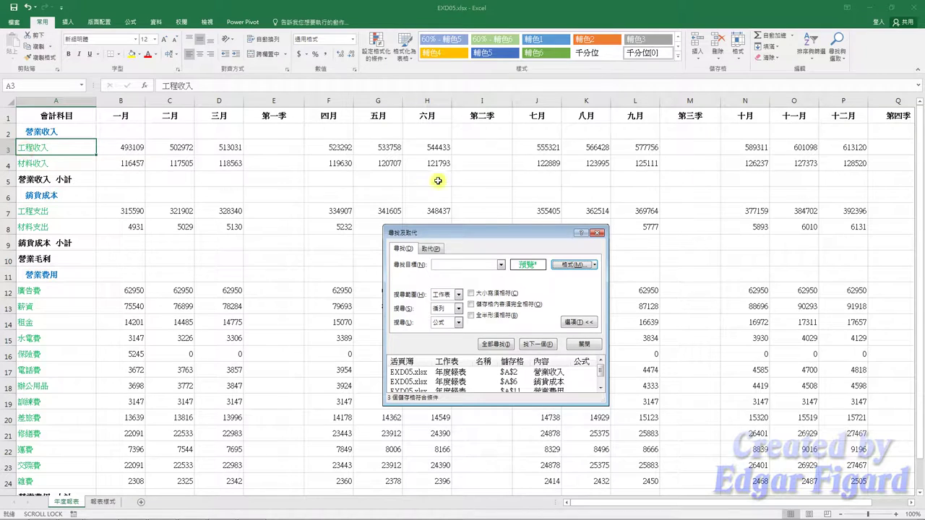
pyautogui.click(494, 344)
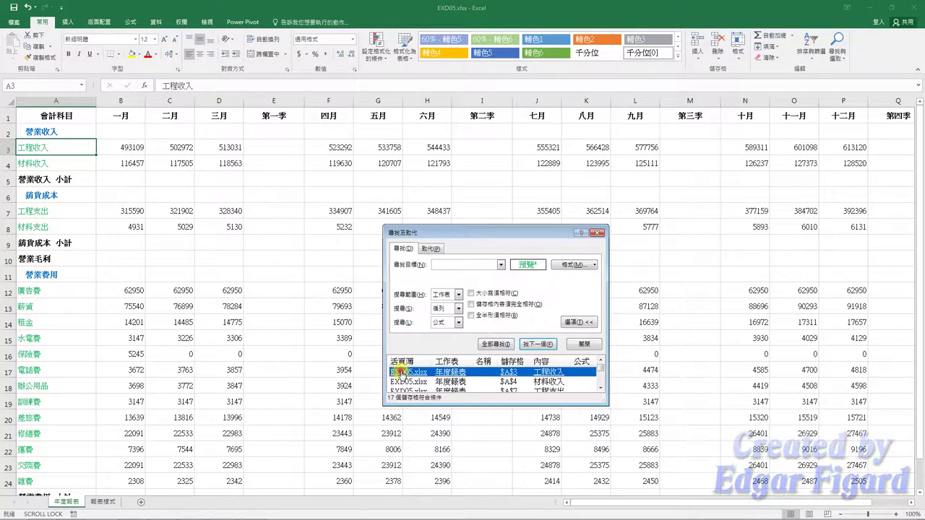
pyautogui.hotkey('ctrl', 'a')
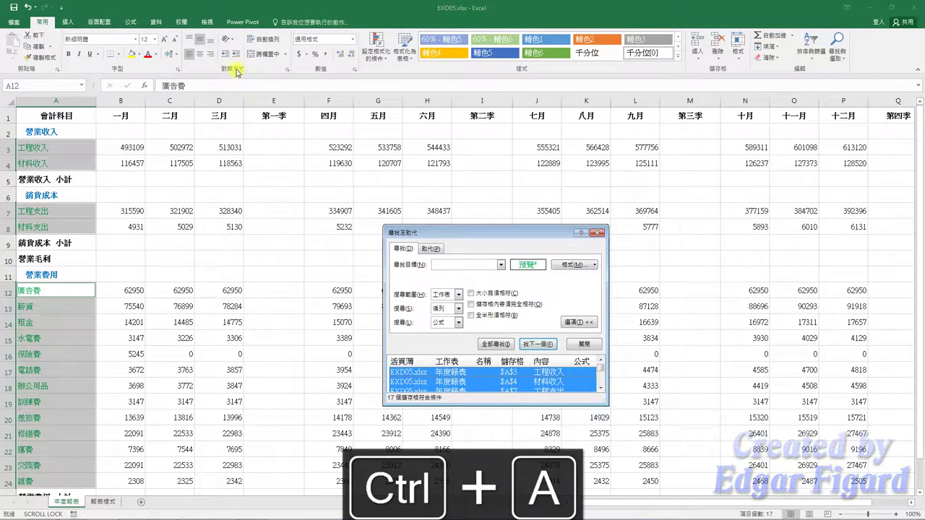
pyautogui.click(236, 54)
pyautogui.click(236, 55)
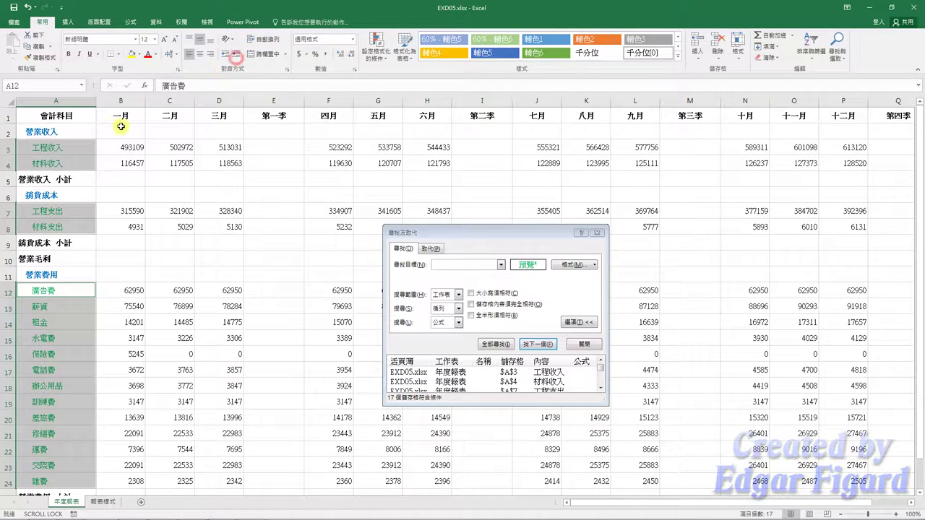
pyautogui.click(596, 234)
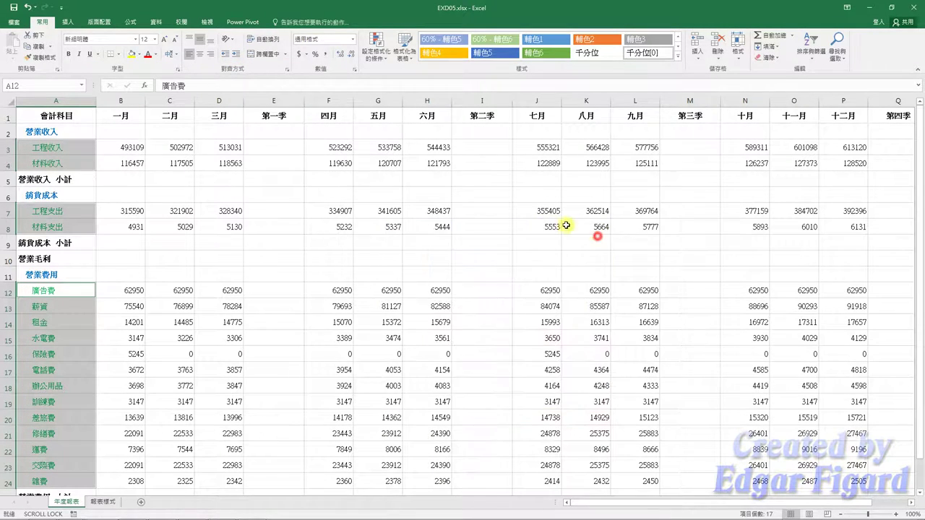
pyautogui.moveTo(119, 147); pyautogui.dragTo(286, 140)
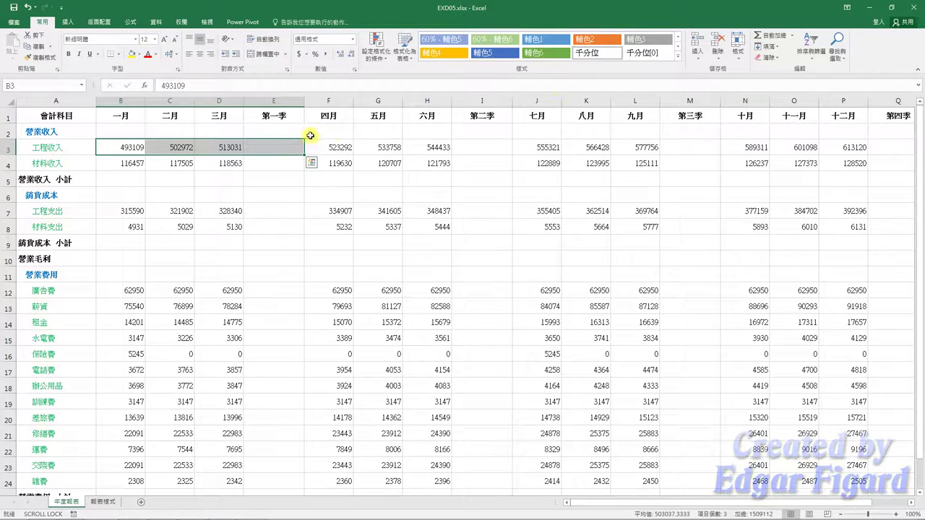
# AutoSum three-month totals down column E, then paste them into I3, M3 and Q3.
pyautogui.click(772, 40)
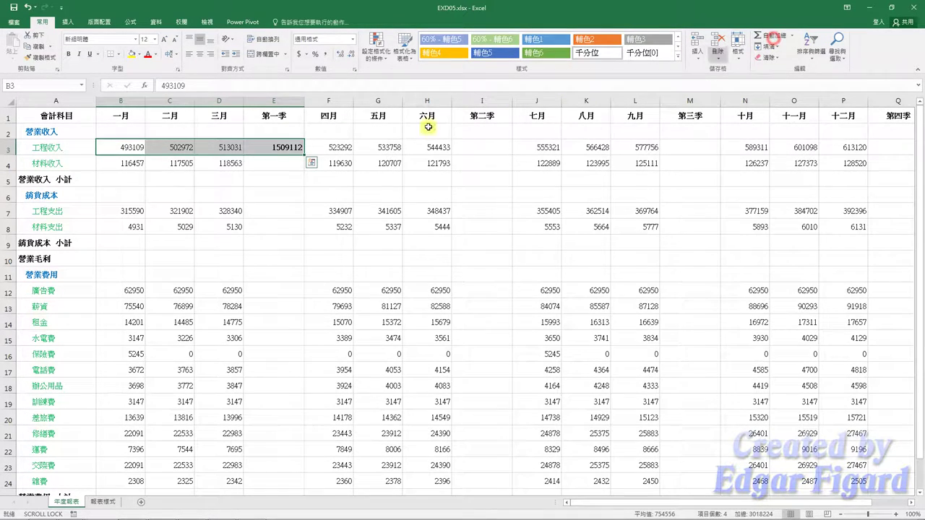
pyautogui.click(292, 150)
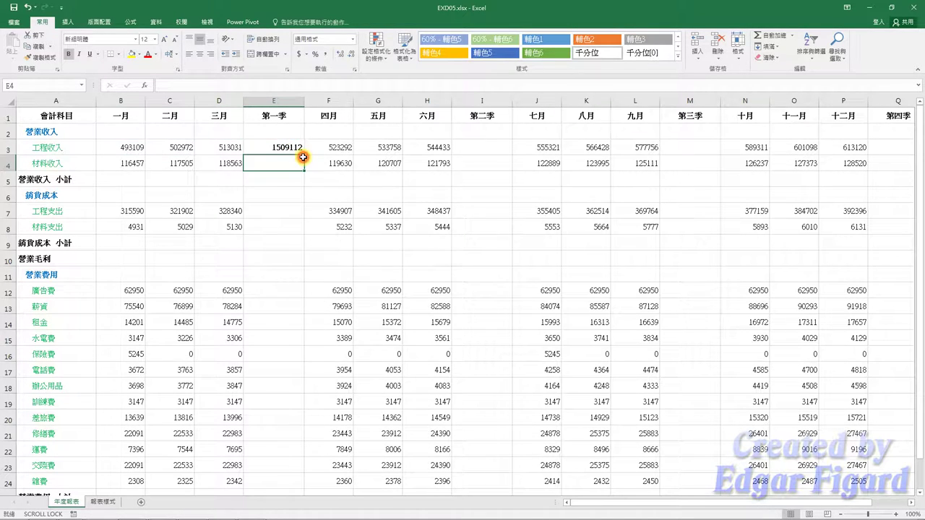
pyautogui.click(299, 148)
pyautogui.doubleClick(304, 153)
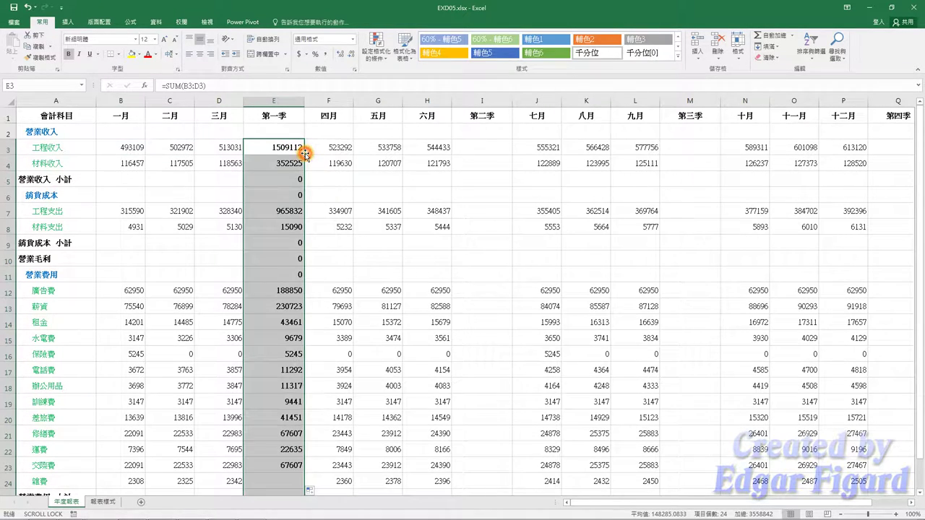
pyautogui.hotkey('ctrl', 'c')
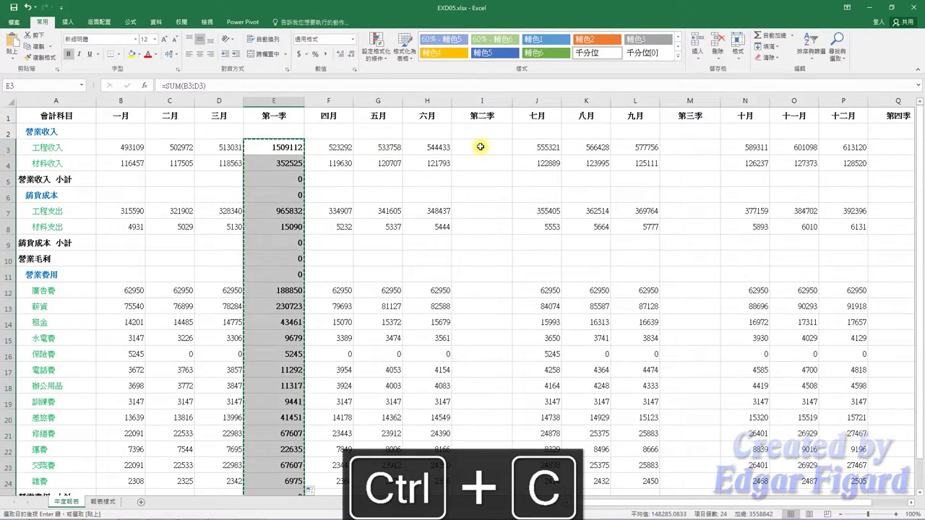
pyautogui.click(484, 146)
pyautogui.keyDown('ctrl'); pyautogui.click(688, 146); pyautogui.keyUp('ctrl')
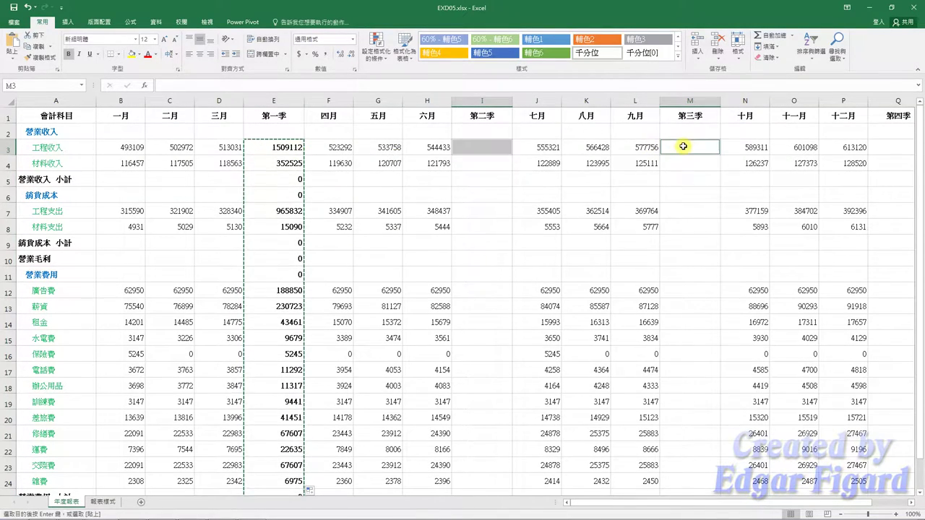
pyautogui.keyDown('ctrl'); pyautogui.click(888, 145); pyautogui.keyUp('ctrl')
pyautogui.keyDown('ctrl'); pyautogui.scroll(-1, 595, 355); pyautogui.keyUp('ctrl')
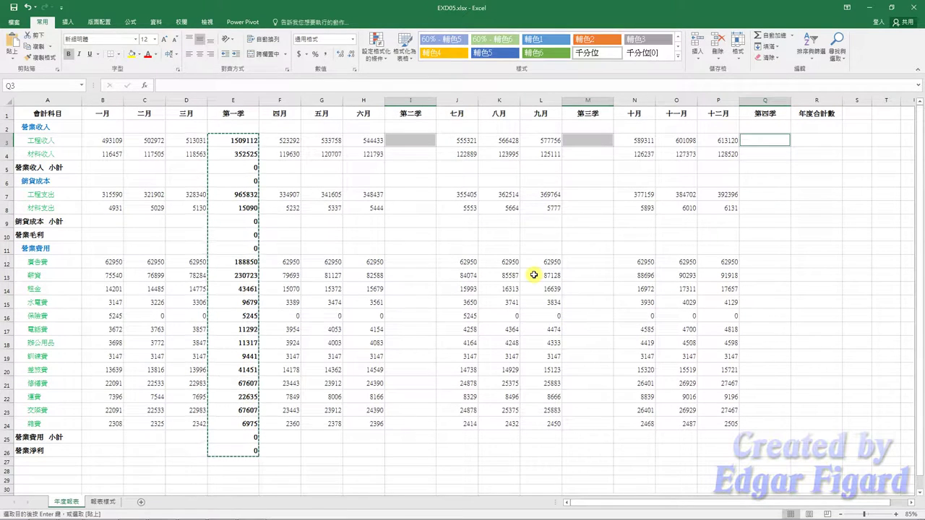
pyautogui.hotkey('ctrl', 'v')
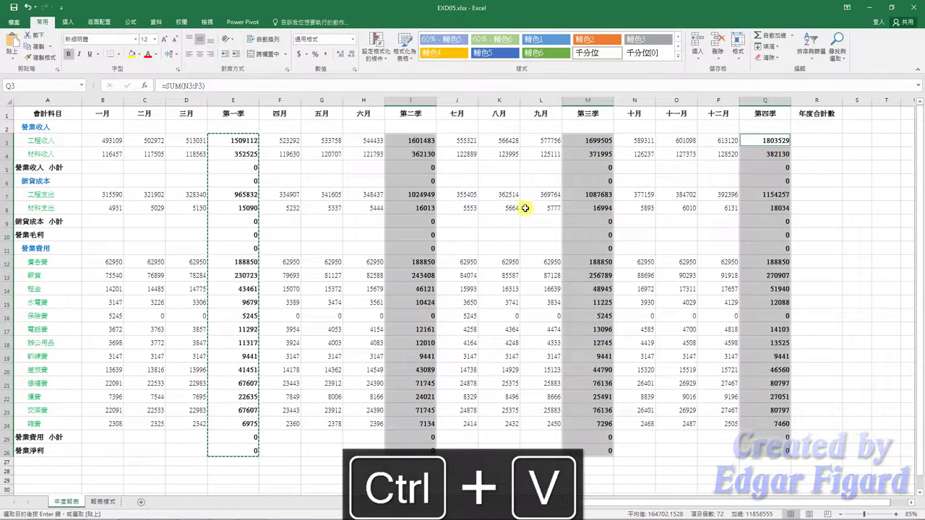
# Sum the 營業收入 items into B5 and fill it across row 5 to Q.
pyautogui.click(281, 155)
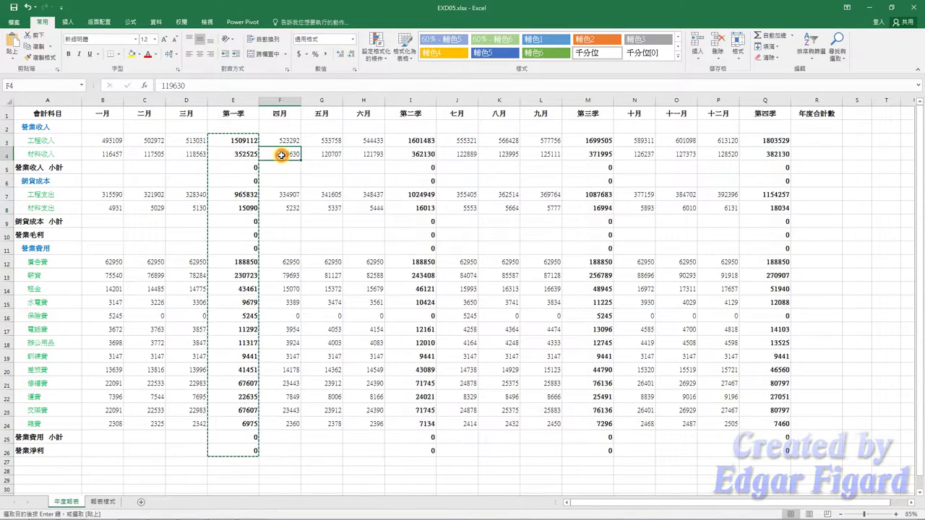
pyautogui.press('Escape')
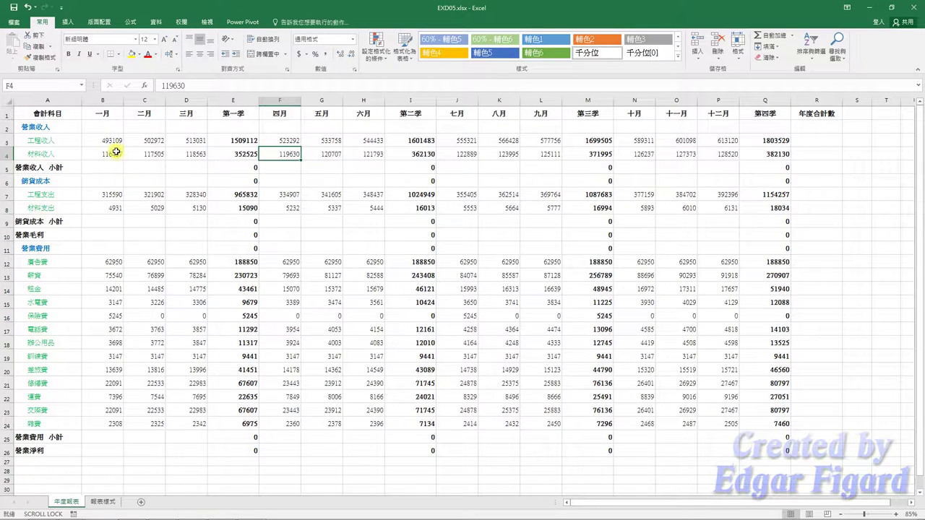
pyautogui.moveTo(115, 143); pyautogui.dragTo(112, 167)
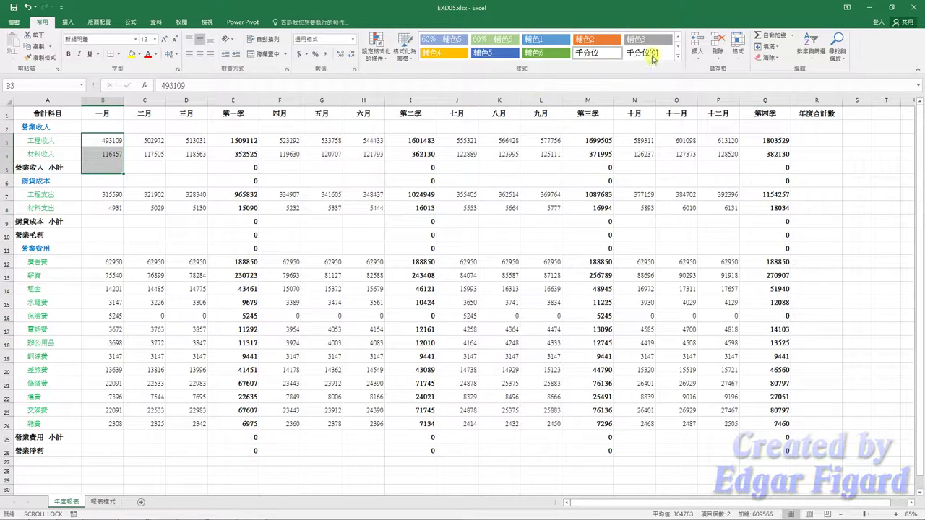
pyautogui.click(761, 40)
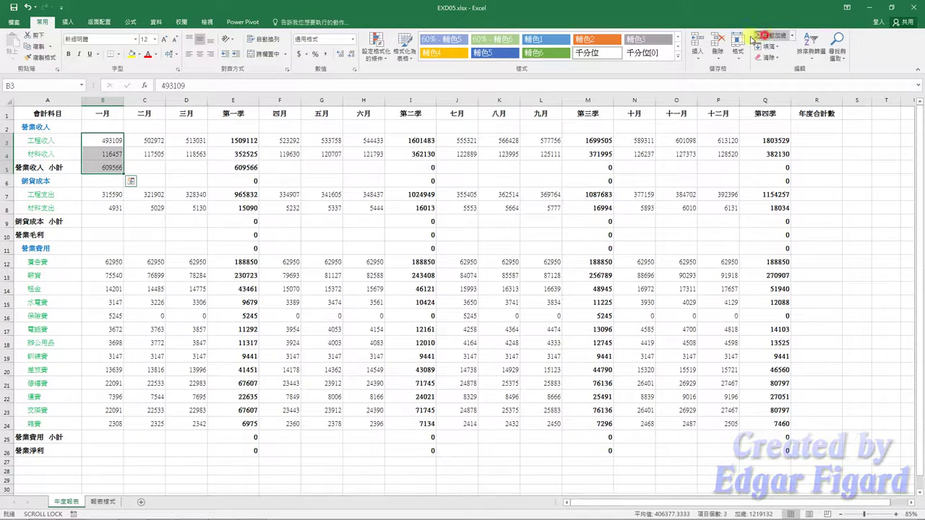
pyautogui.click(107, 168)
pyautogui.moveTo(123, 174); pyautogui.dragTo(786, 169)
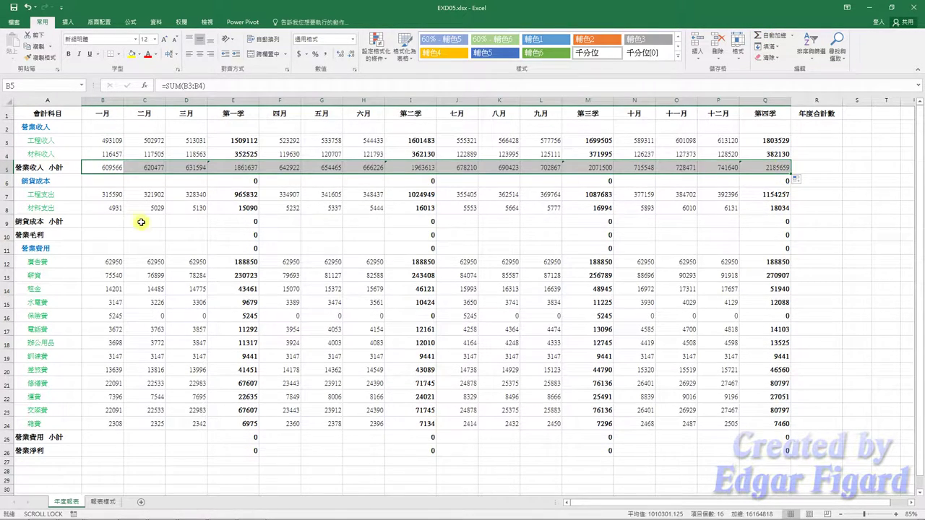
# Sum the 銷貨成本 items into B9 and fill it across row 9 to Q.
pyautogui.moveTo(104, 193); pyautogui.dragTo(103, 221)
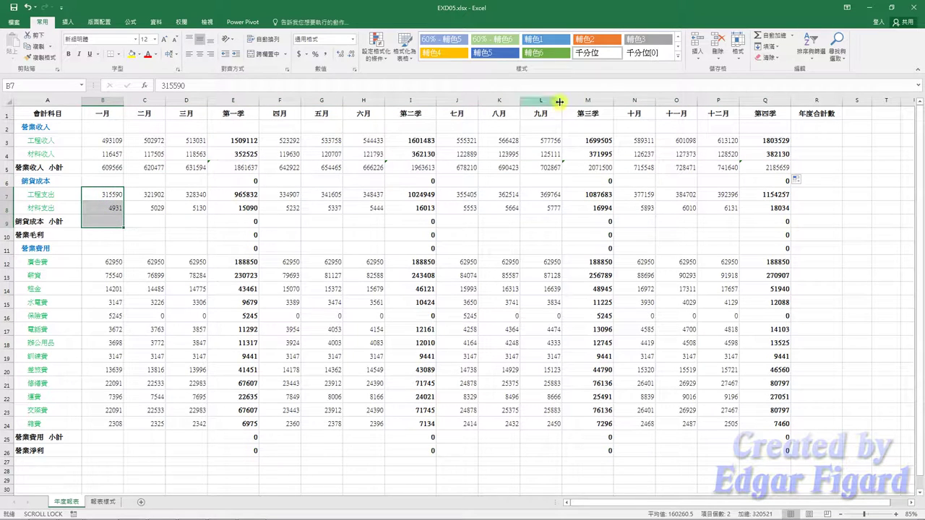
pyautogui.click(760, 36)
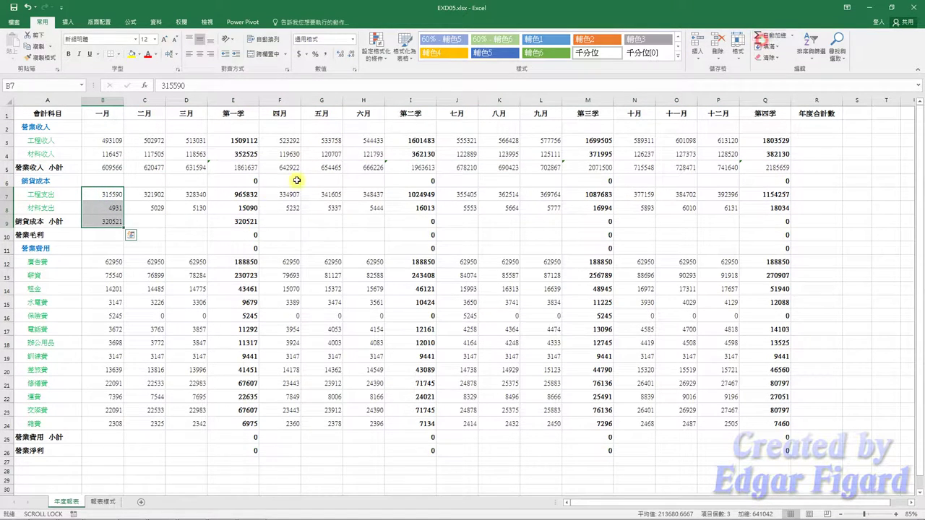
pyautogui.click(114, 224)
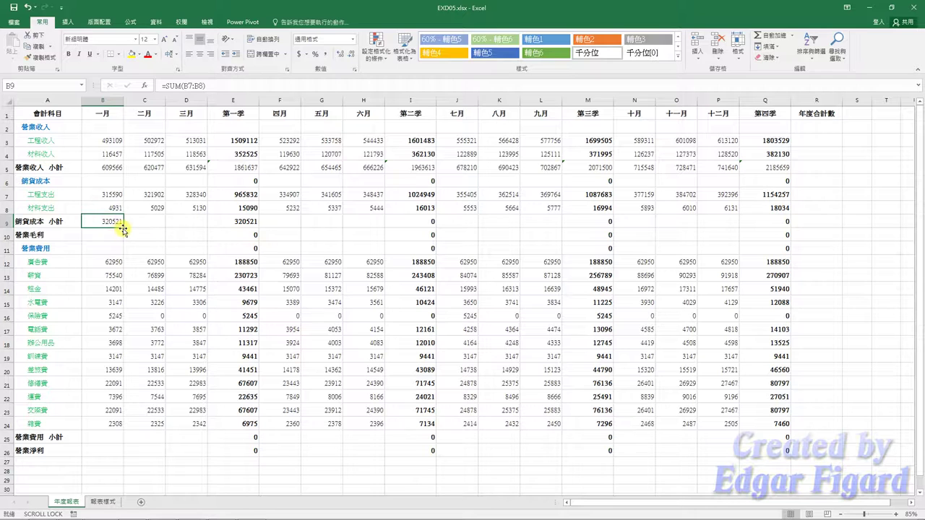
pyautogui.moveTo(123, 228); pyautogui.dragTo(784, 224)
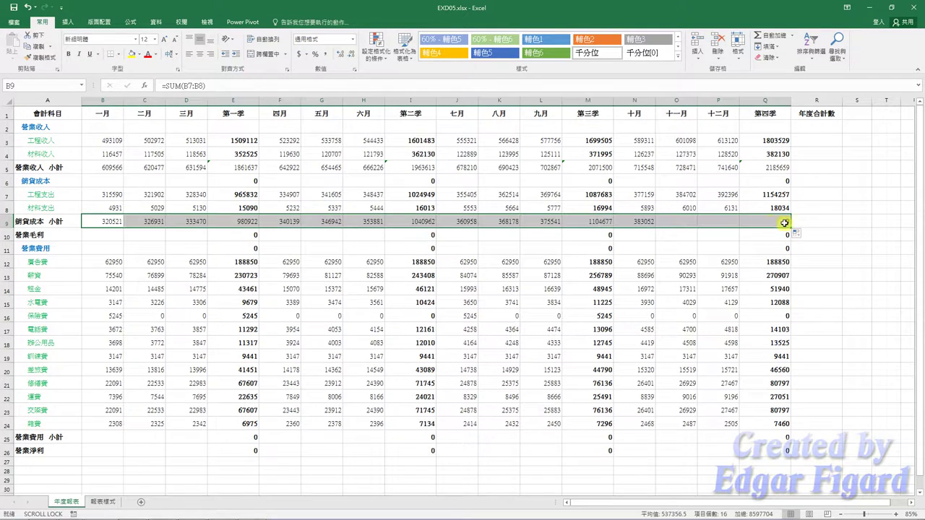
# Sum the 營業費用 items 12–24 into B25 and fill it across row 25 to Q.
pyautogui.moveTo(113, 263); pyautogui.dragTo(113, 437)
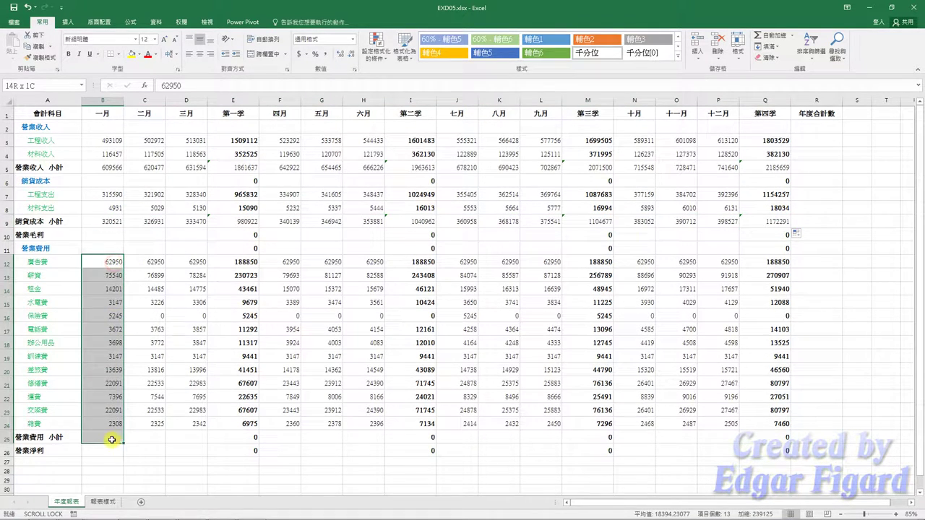
pyautogui.click(770, 35)
pyautogui.click(104, 434)
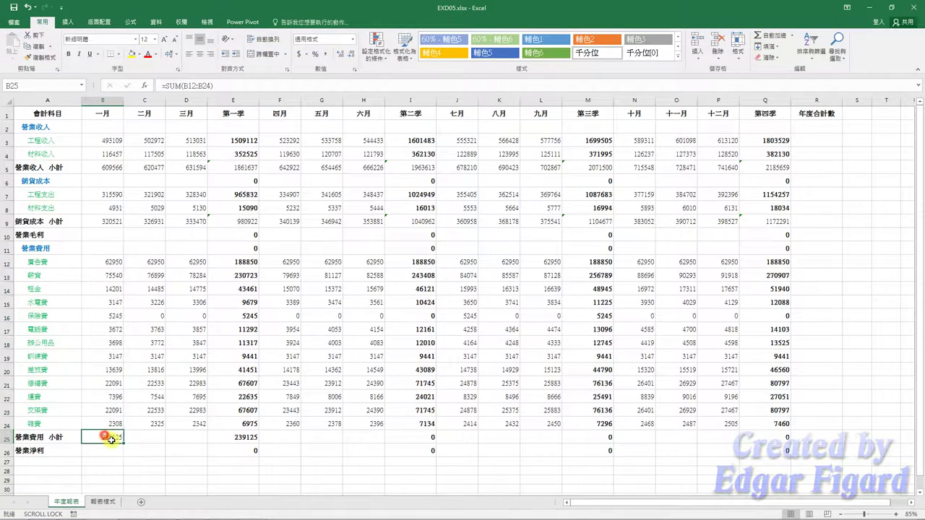
pyautogui.moveTo(124, 443)
pyautogui.mouseDown()
pyautogui.moveTo(463, 424)
pyautogui.moveTo(767, 434)
pyautogui.mouseUp()
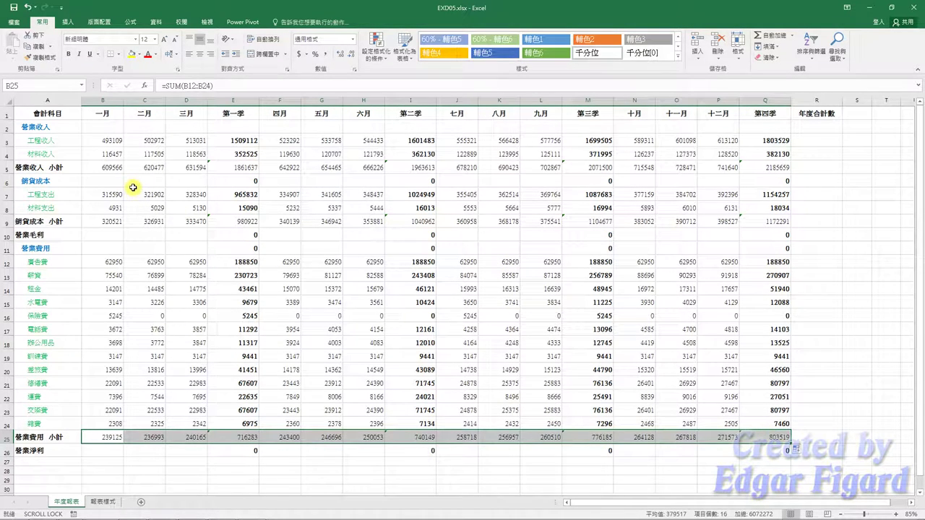
pyautogui.click(100, 237)
# Enter =B5-B9 in B10 and fill it across to Q10.
pyautogui.write('=')
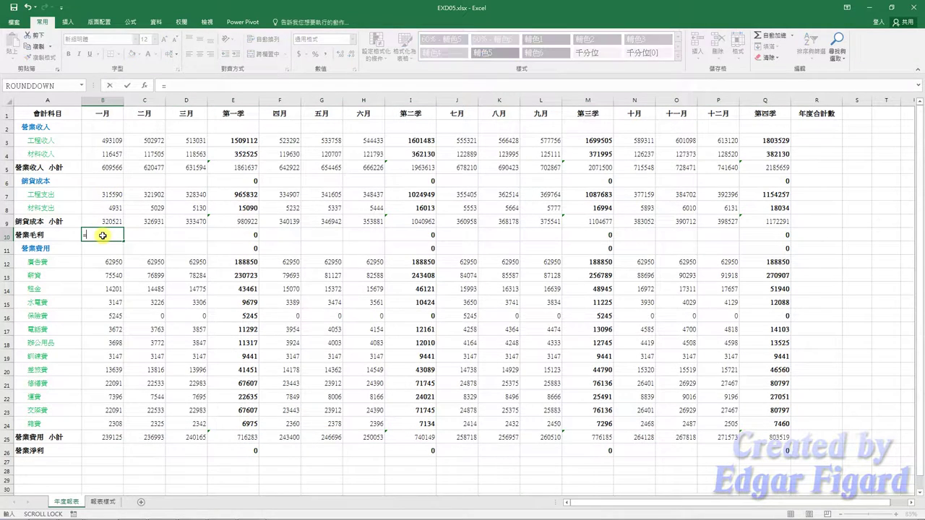
pyautogui.click(111, 171)
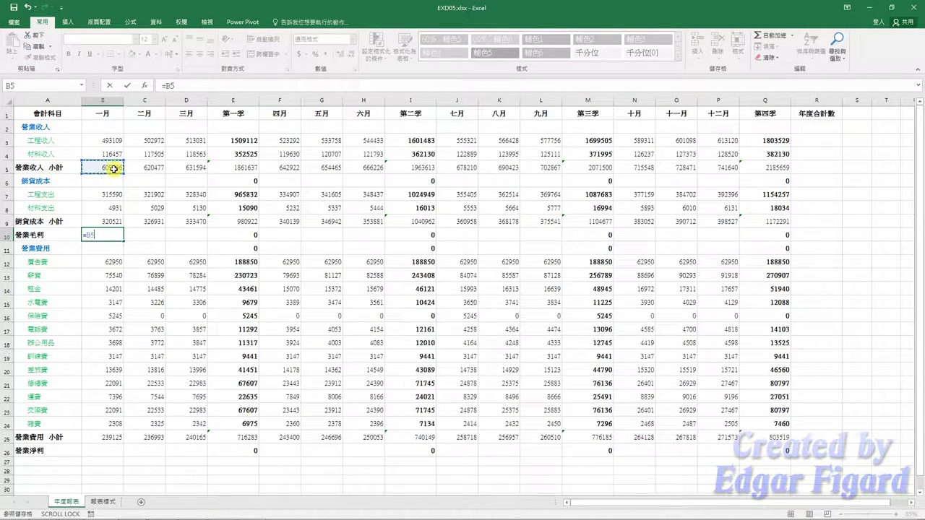
pyautogui.write('-')
pyautogui.click(95, 221)
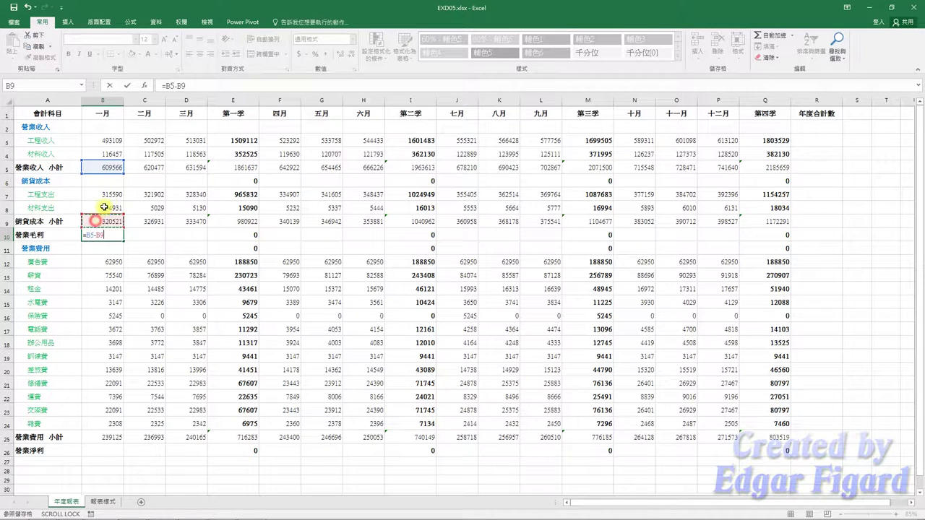
pyautogui.moveTo(207, 88); pyautogui.dragTo(161, 87)
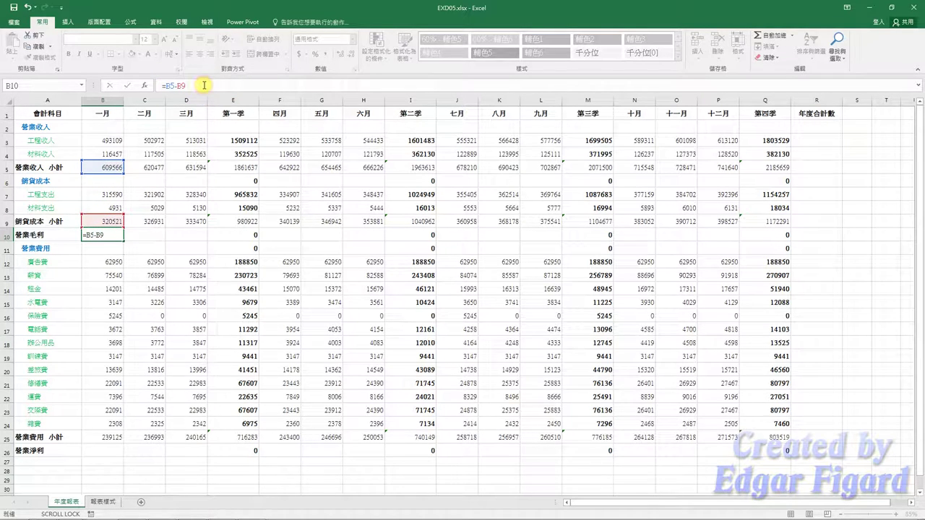
pyautogui.press('Return')
pyautogui.click(102, 238)
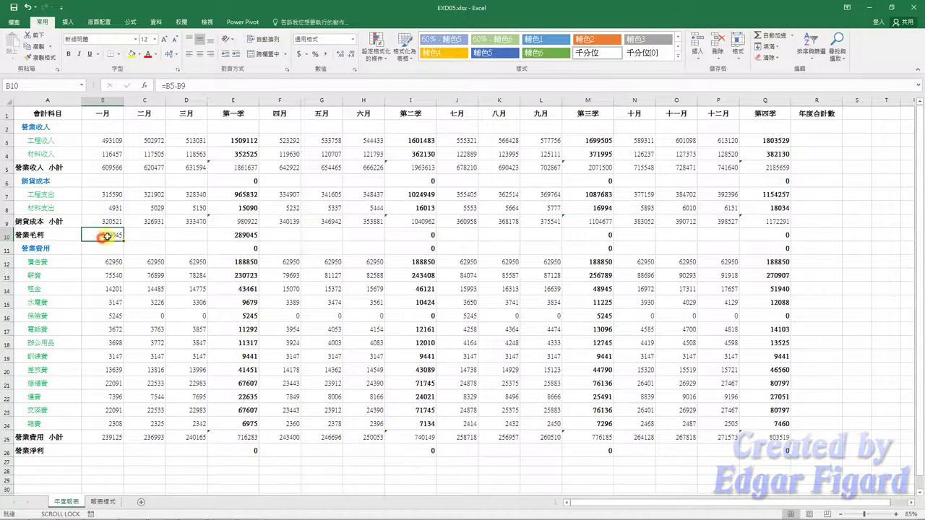
pyautogui.moveTo(121, 241); pyautogui.dragTo(776, 235)
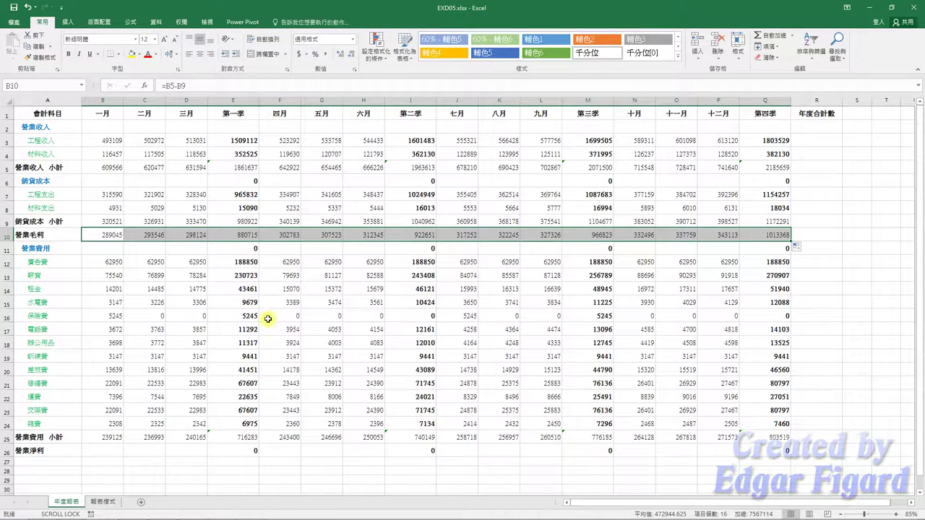
# Enter =B10-B25 in B26 and fill it across to Q26.
pyautogui.click(92, 449)
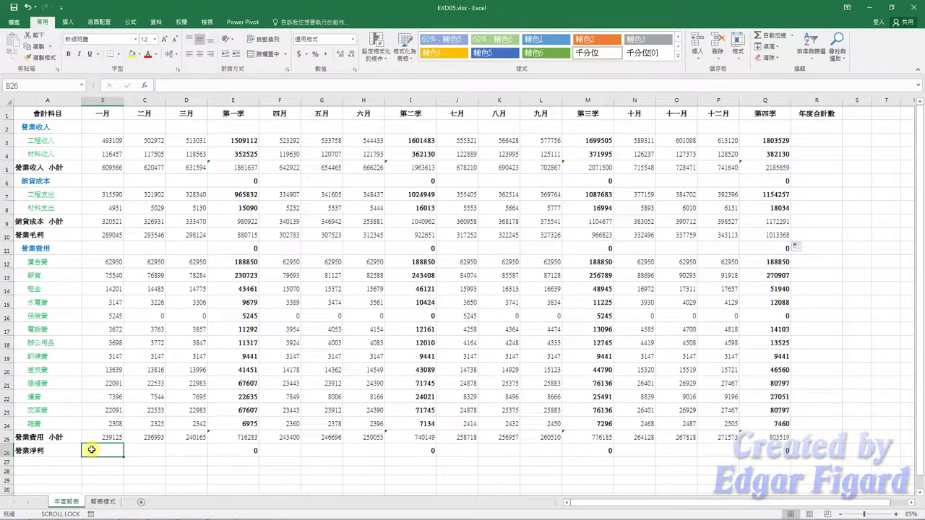
pyautogui.write('=')
pyautogui.click(114, 237)
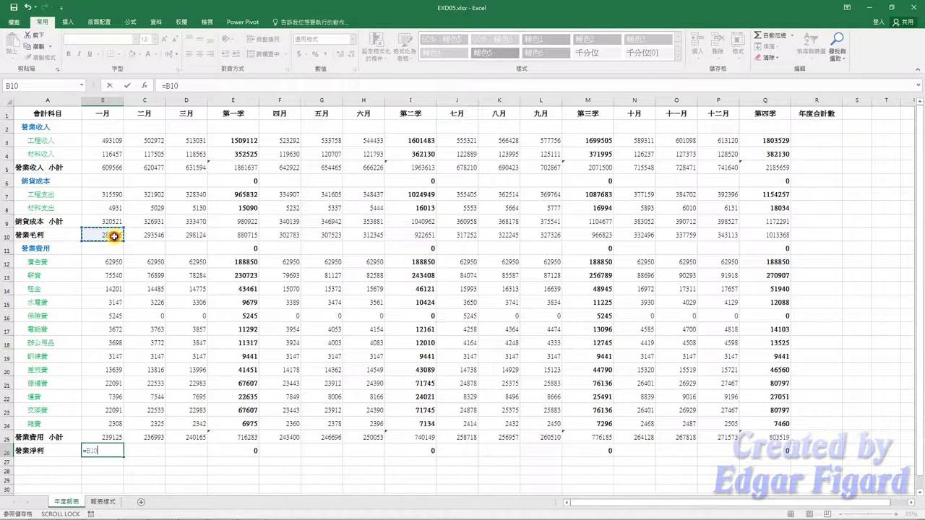
pyautogui.write('-')
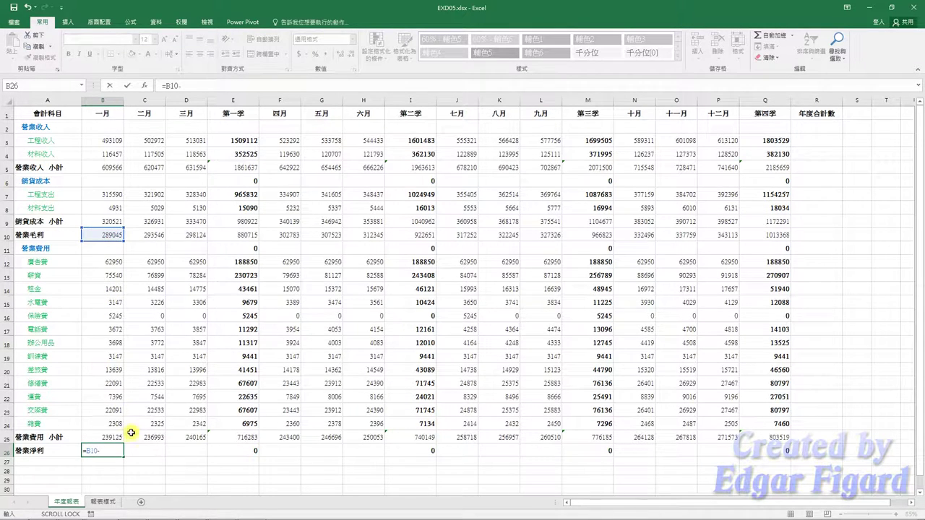
pyautogui.click(116, 437)
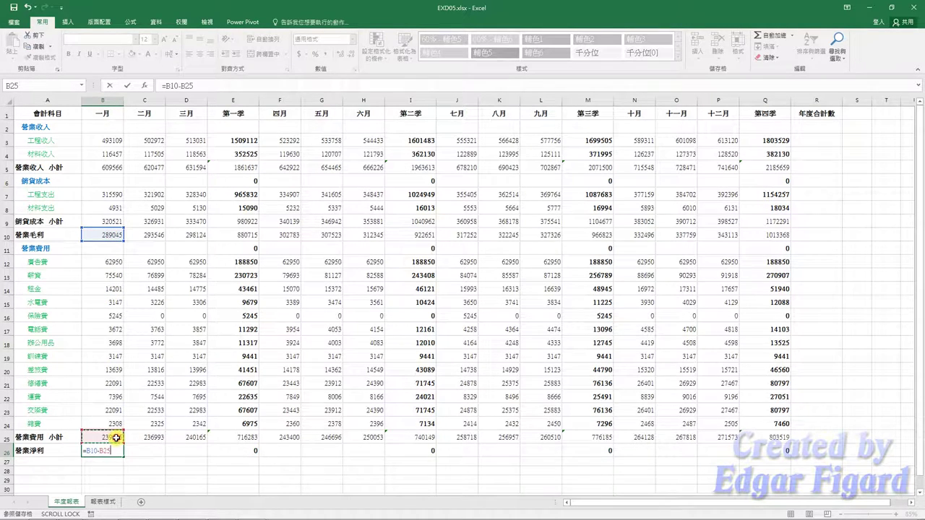
pyautogui.click(206, 86)
pyautogui.moveTo(165, 92); pyautogui.dragTo(226, 90)
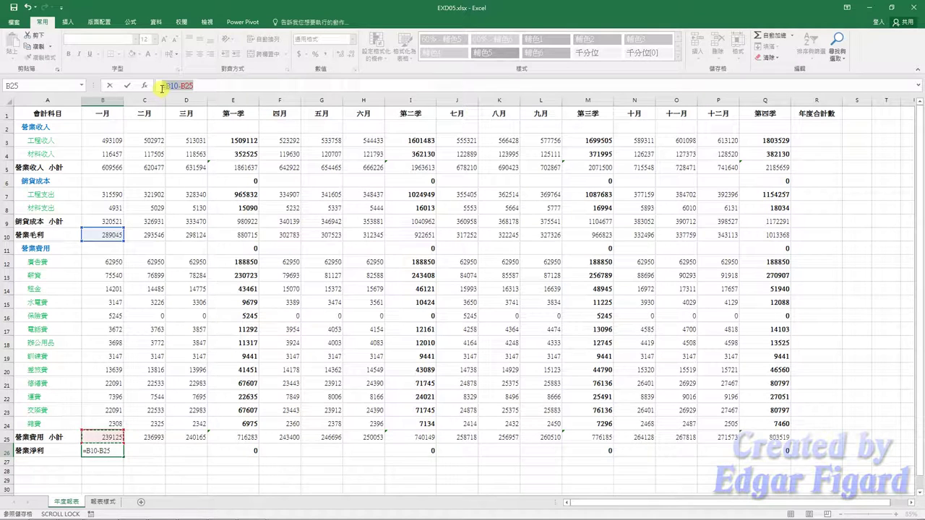
pyautogui.click(225, 86)
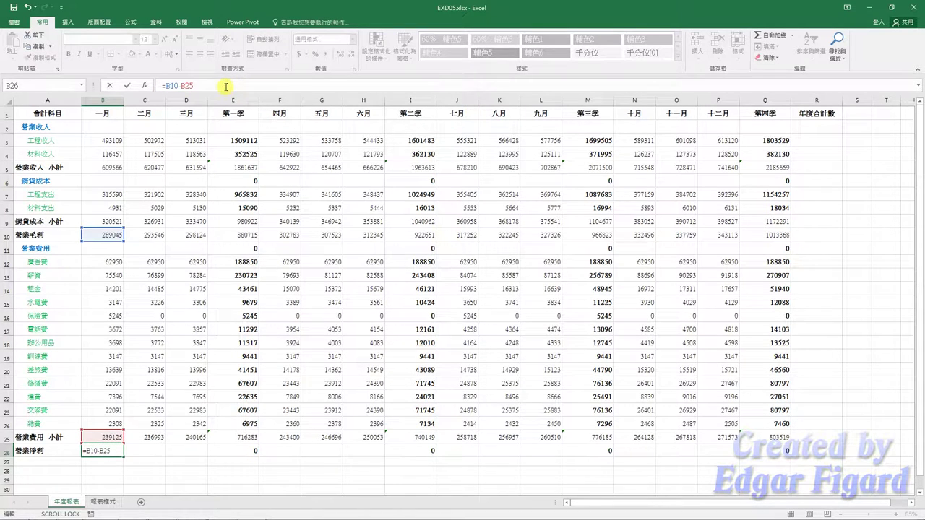
pyautogui.press('Return')
pyautogui.click(107, 450)
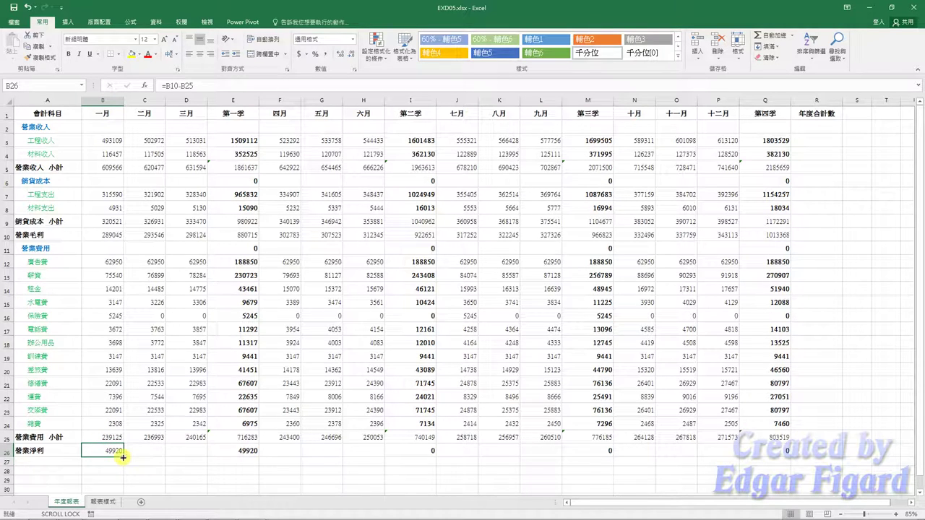
pyautogui.moveTo(123, 458); pyautogui.dragTo(783, 449)
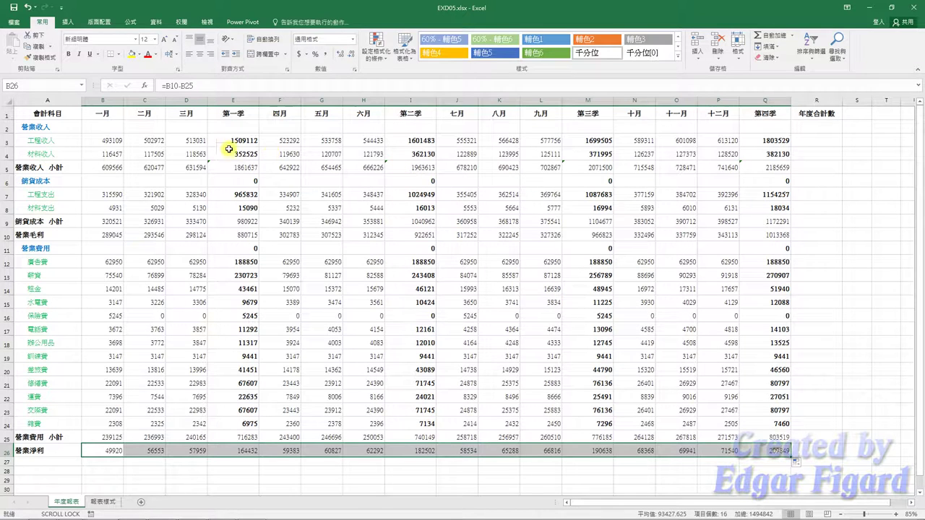
pyautogui.moveTo(122, 143); pyautogui.dragTo(804, 143)
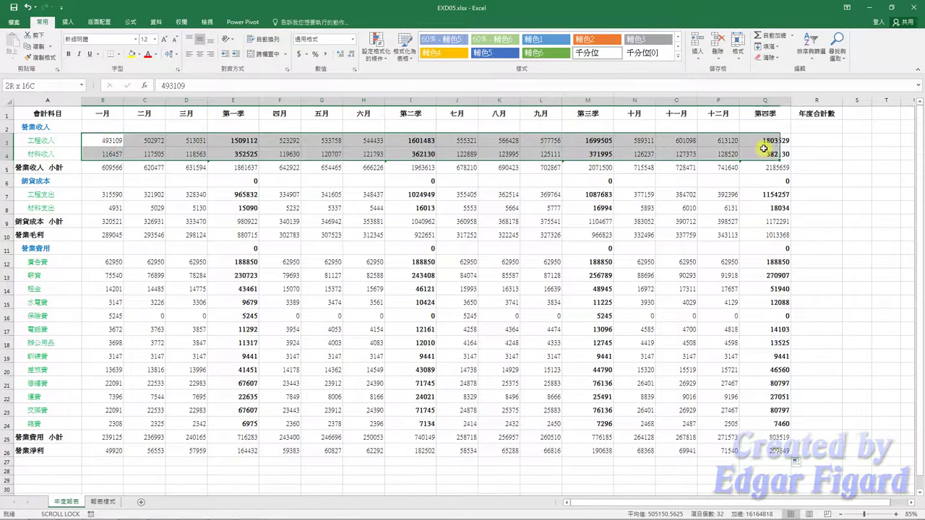
# Sum the four quarters into 年度合計數 column R, from R3 down to row 26.
pyautogui.click(767, 35)
pyautogui.click(815, 138)
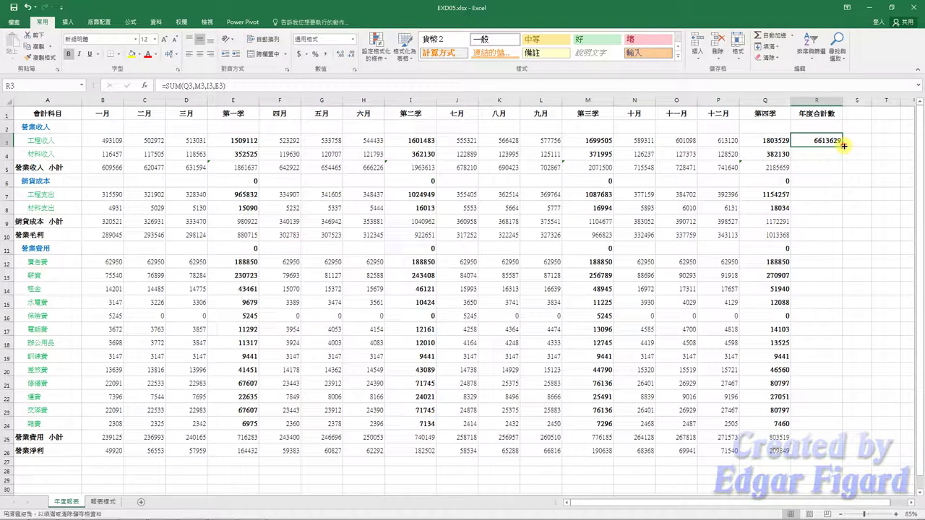
pyautogui.doubleClick(842, 146)
# Clear the zero totals from E6:R6 and E11:R11.
pyautogui.moveTo(811, 178); pyautogui.dragTo(244, 177)
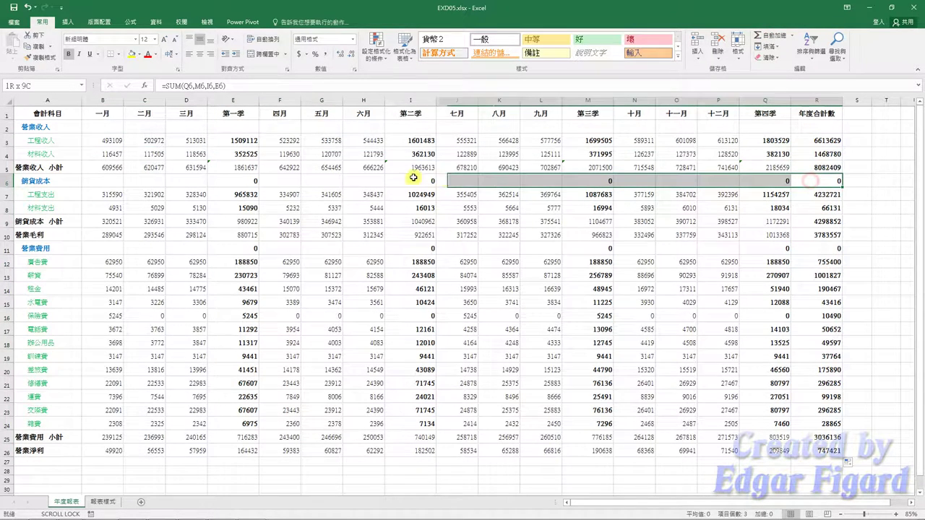
pyautogui.press('Delete')
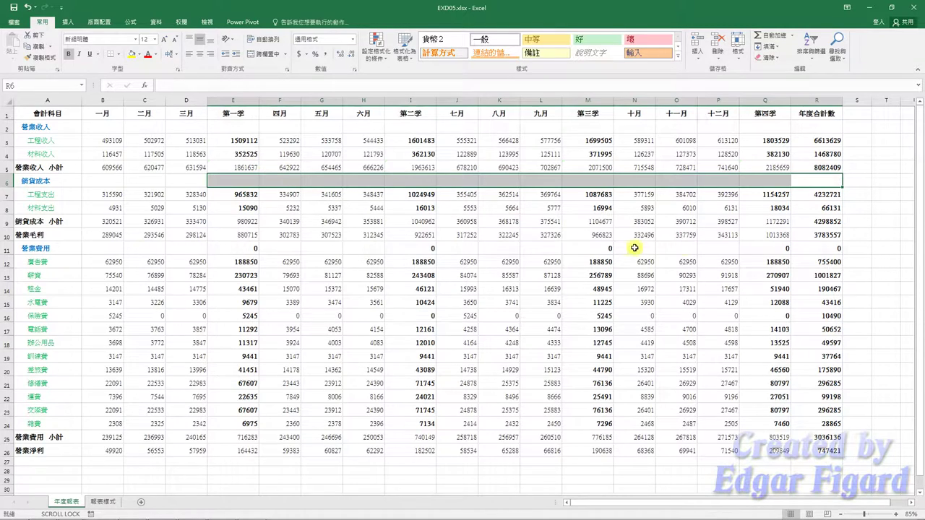
pyautogui.moveTo(816, 248); pyautogui.dragTo(244, 250)
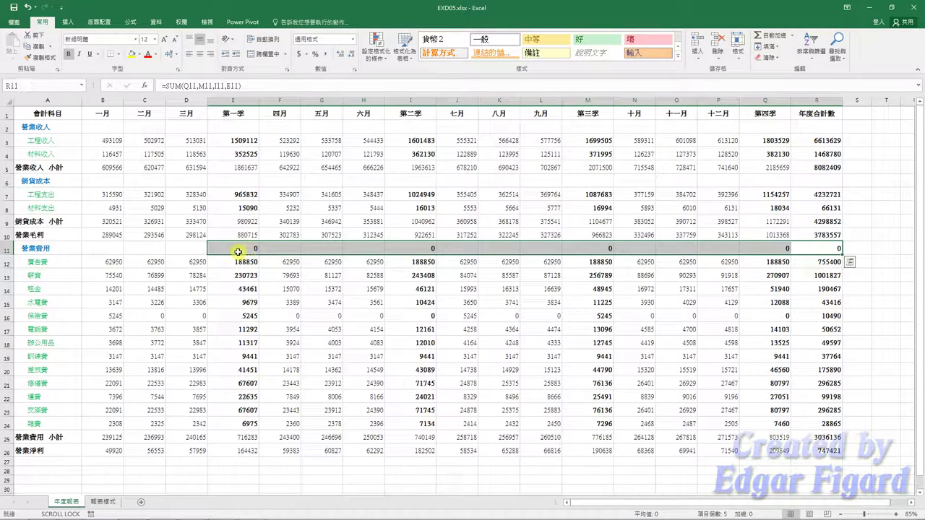
pyautogui.press('Delete')
pyautogui.click(312, 197)
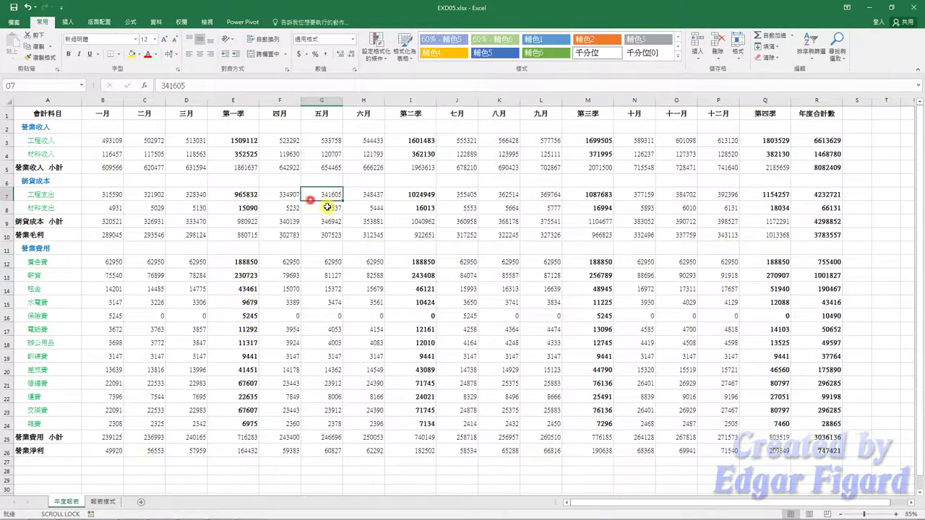
# Format-paint the entire 報表樣式 sheet's styling onto the whole 年度報表 sheet.
pyautogui.click(97, 501)
pyautogui.scroll(6, 43, 231)
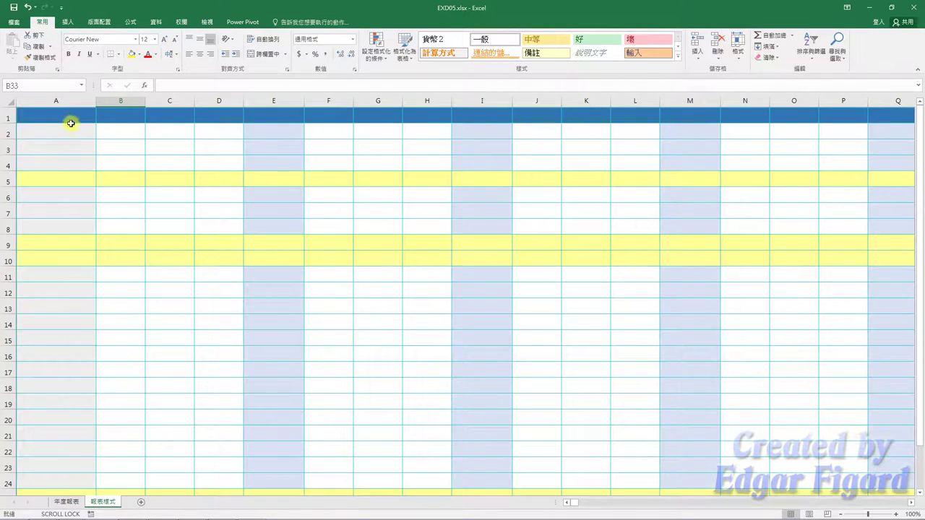
pyautogui.click(73, 118)
pyautogui.hotkey('ctrl', 'a')
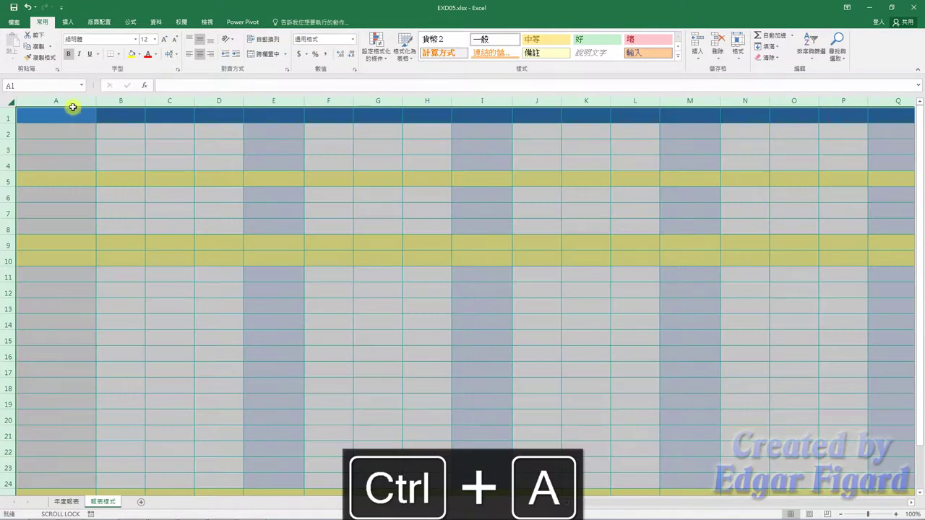
pyautogui.click(47, 61)
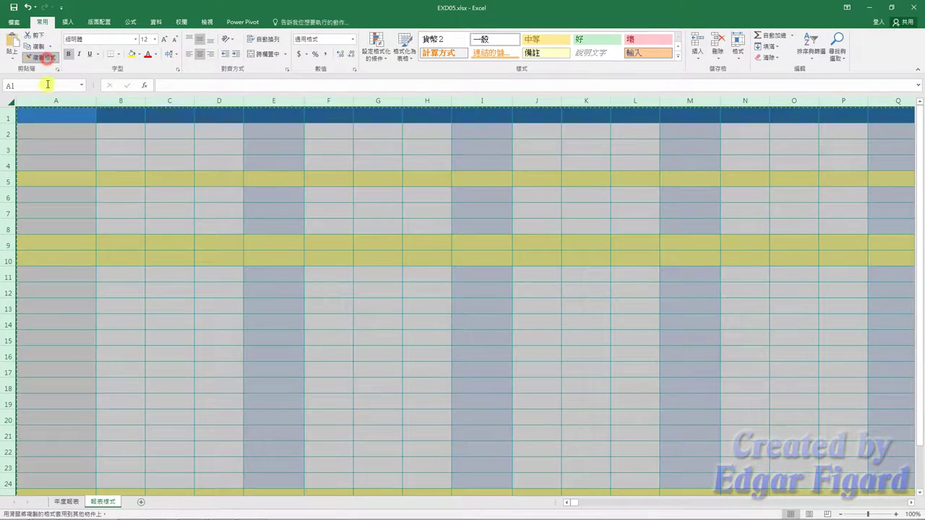
pyautogui.click(64, 502)
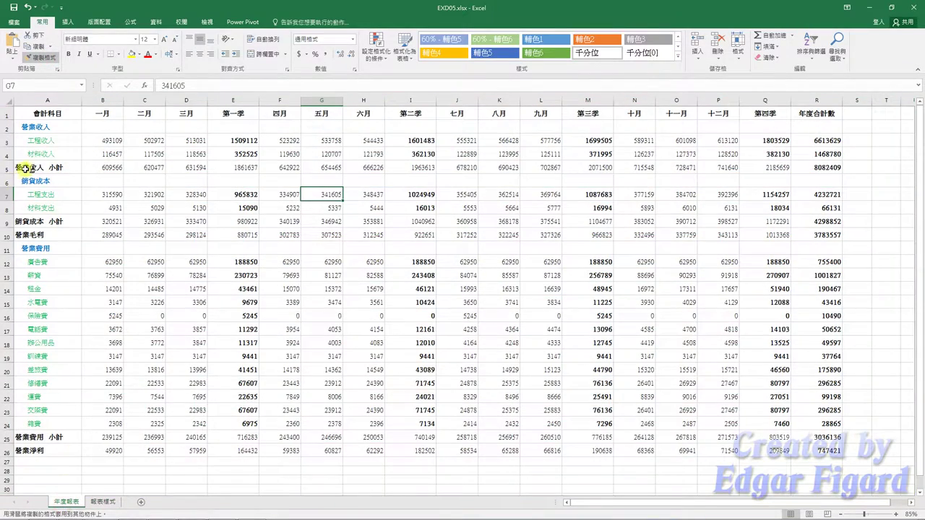
pyautogui.click(51, 114)
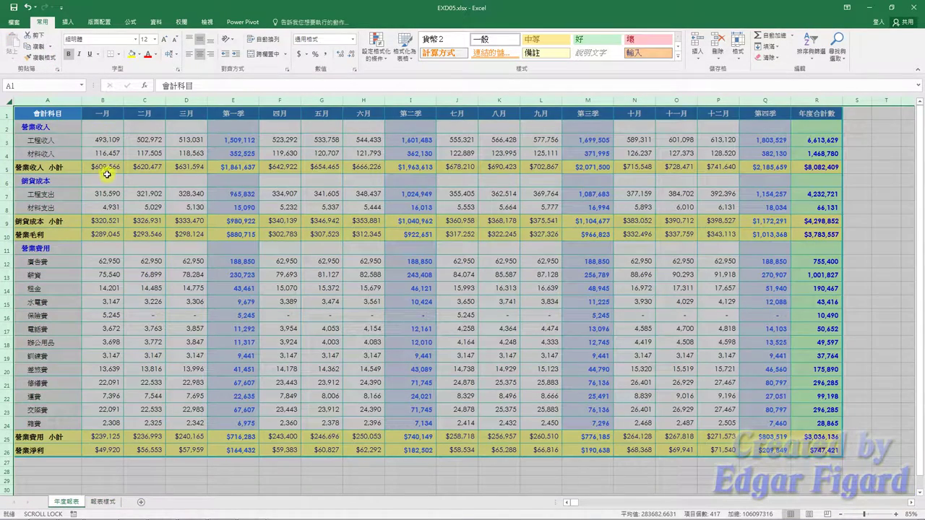
pyautogui.click(101, 22)
# Set margins top 3.5, bottom 2.5, left/right 1, header/footer 1.3, centred horizontally.
pyautogui.click(217, 69)
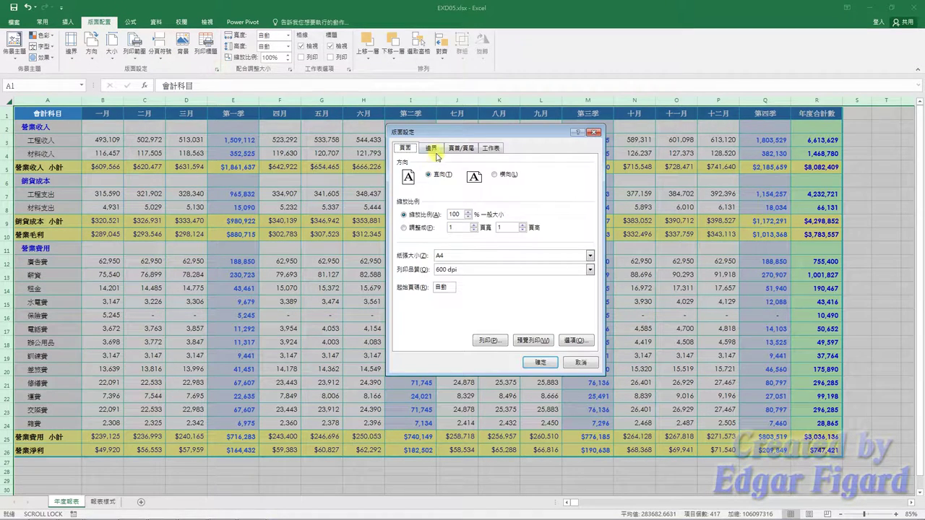
pyautogui.click(430, 148)
pyautogui.doubleClick(491, 172)
pyautogui.write('3.5')
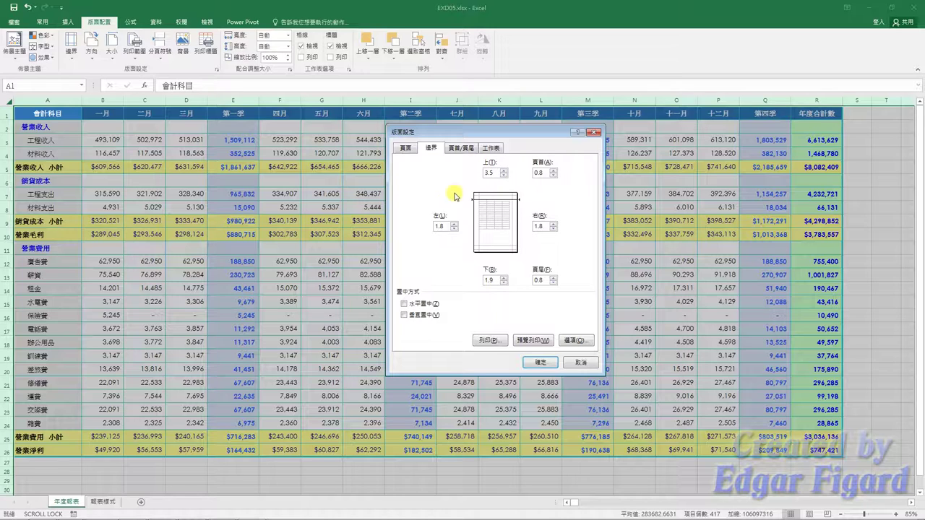
pyautogui.doubleClick(489, 275)
pyautogui.doubleClick(493, 280)
pyautogui.write('2.5')
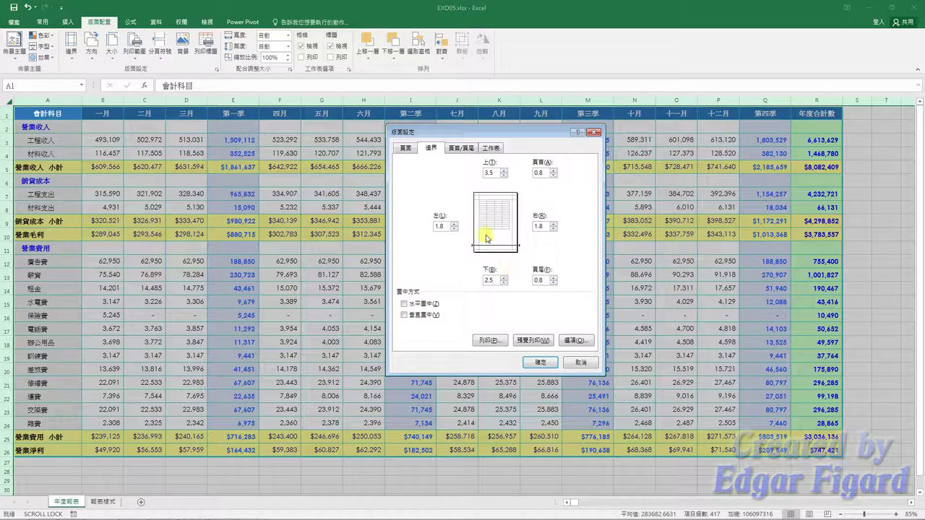
pyautogui.write('1')
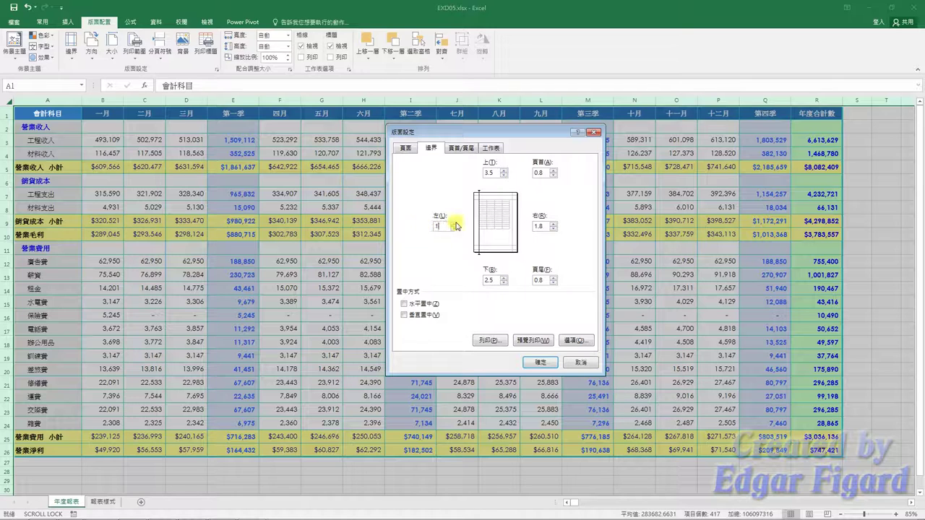
pyautogui.write('1')
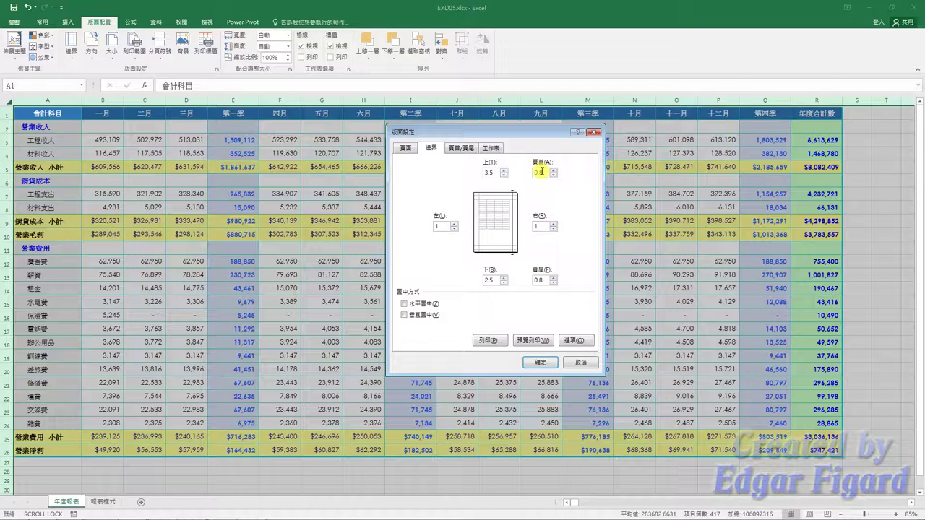
pyautogui.doubleClick(539, 172)
pyautogui.write('.3')
pyautogui.doubleClick(544, 280)
pyautogui.write('1.3')
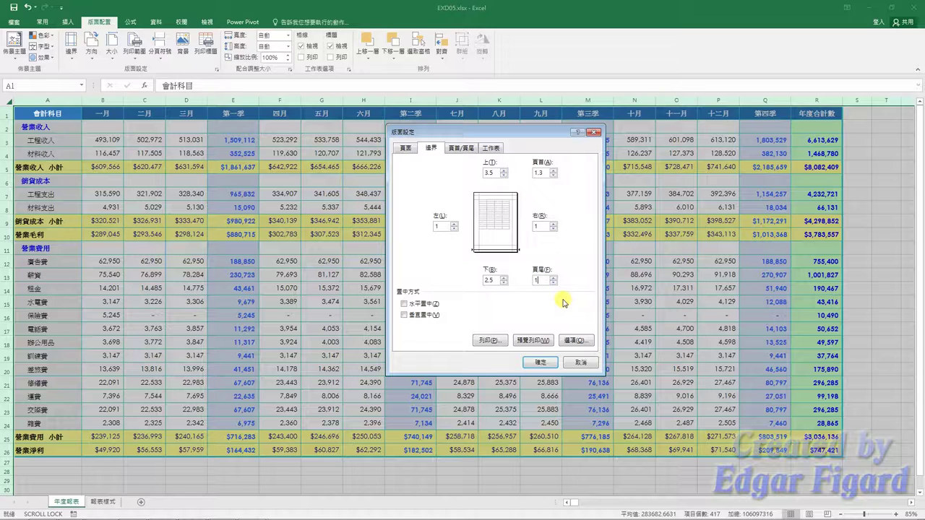
pyautogui.click(426, 305)
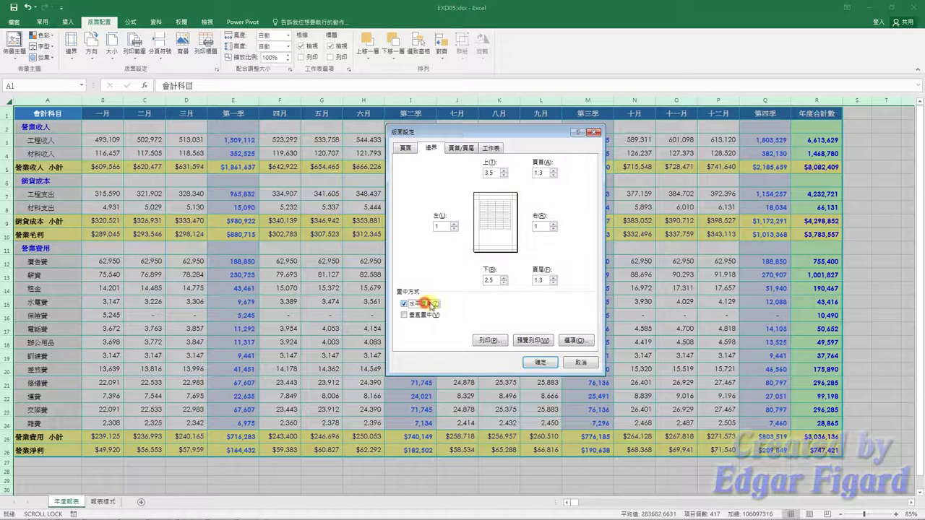
# Enter a two-line centre custom header: 遠達工程公司 above 101年度財務報表.
pyautogui.click(465, 149)
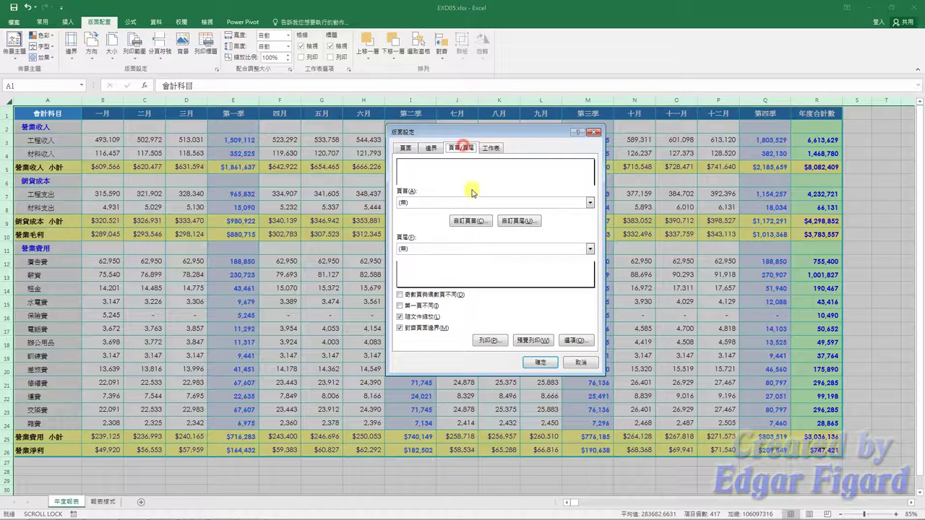
pyautogui.click(475, 220)
pyautogui.write('遠達工')
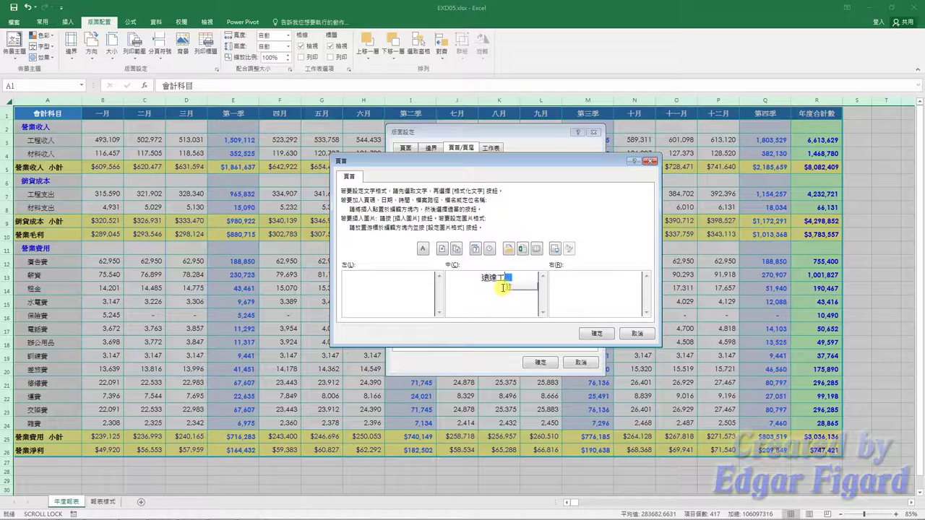
pyautogui.write('程公司')
pyautogui.press('Return')
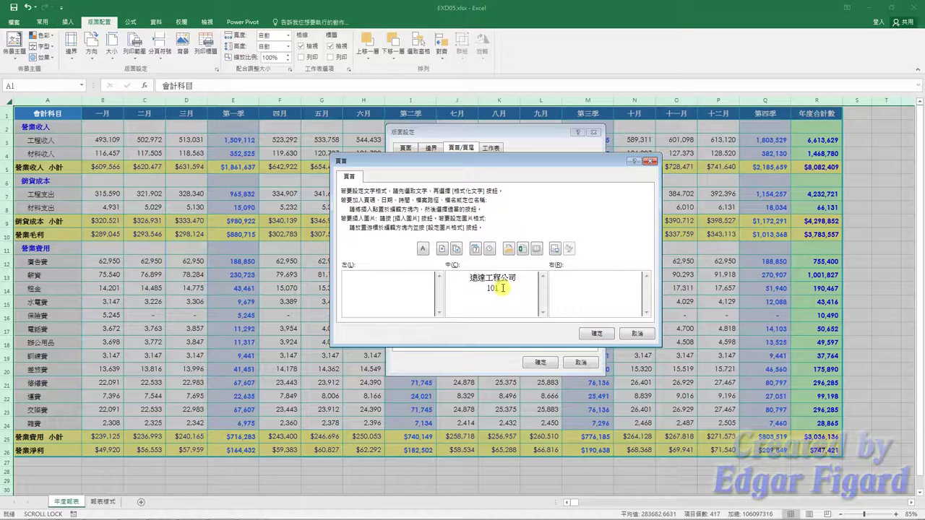
pyautogui.write('年度計')
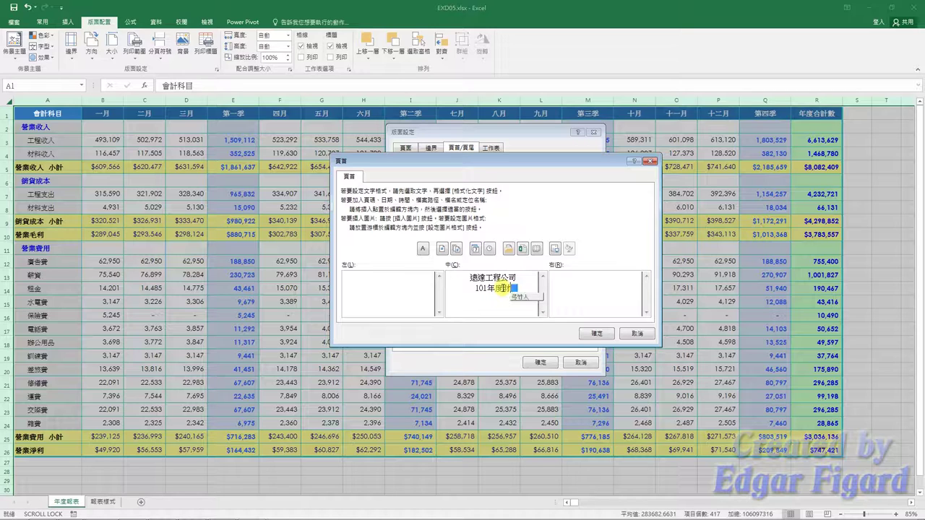
pyautogui.write('財務報表')
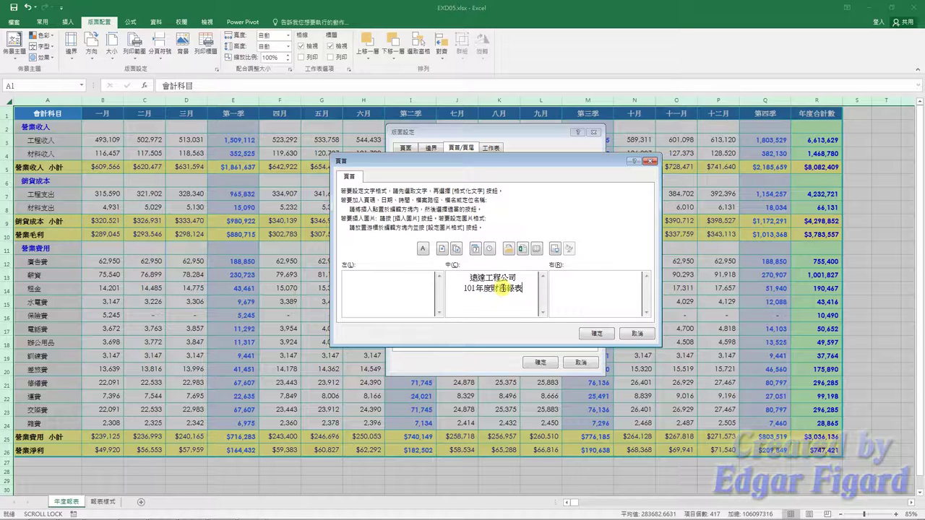
# Format the centre header text as bold 標楷體 at size 20.
pyautogui.moveTo(461, 279); pyautogui.dragTo(526, 290)
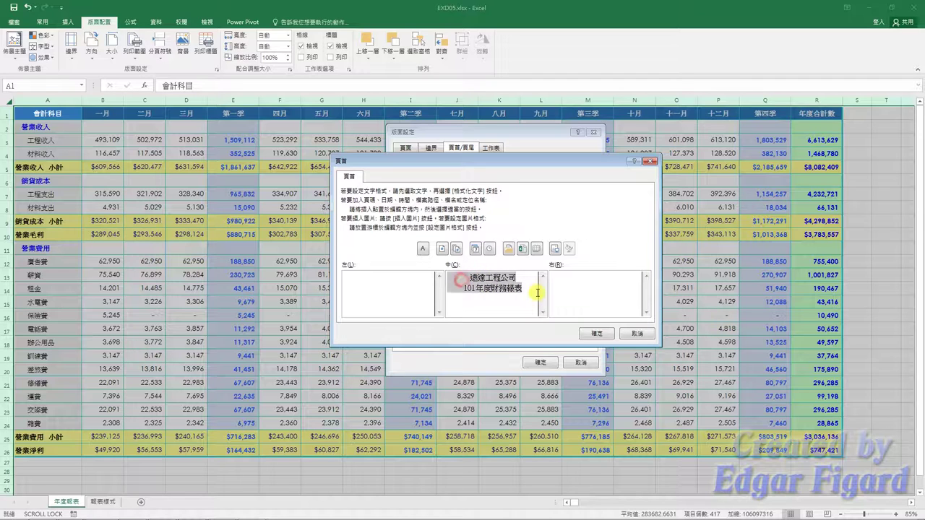
pyautogui.click(421, 248)
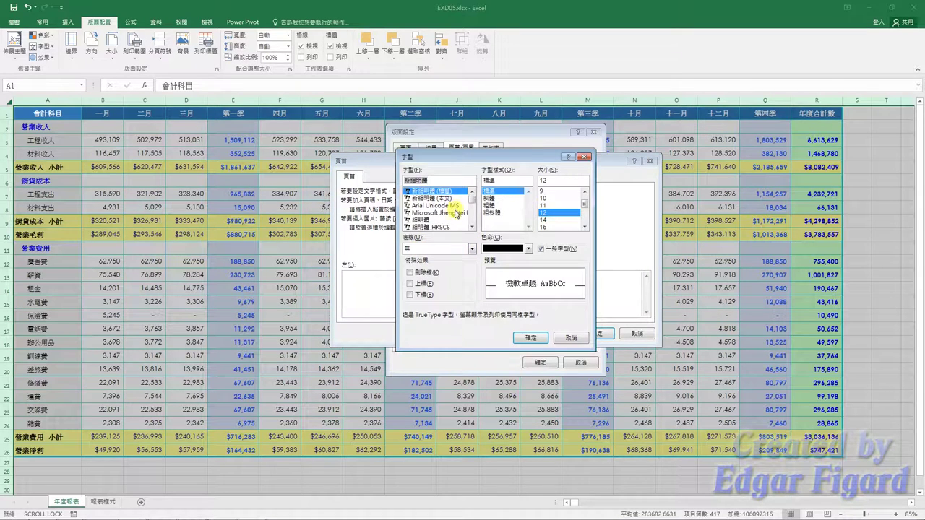
pyautogui.click(473, 215)
pyautogui.click(472, 216)
pyautogui.click(409, 198)
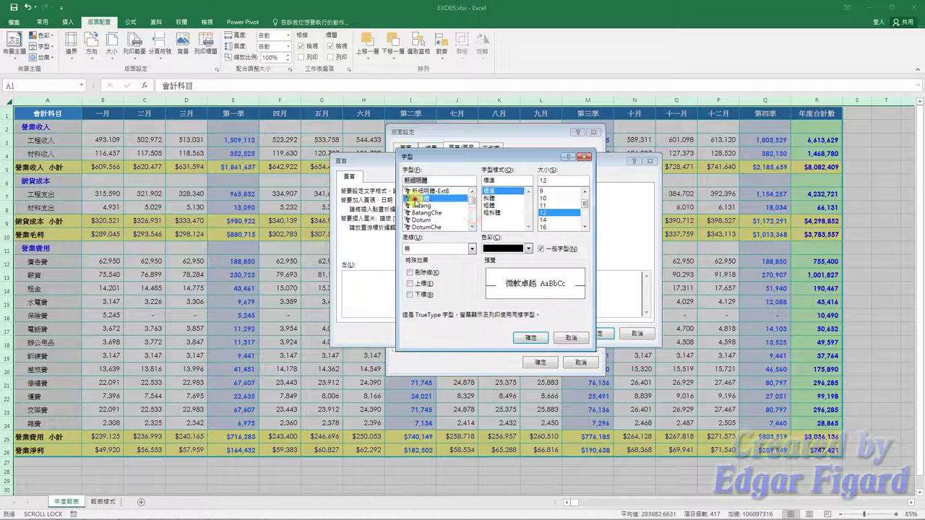
pyautogui.click(489, 206)
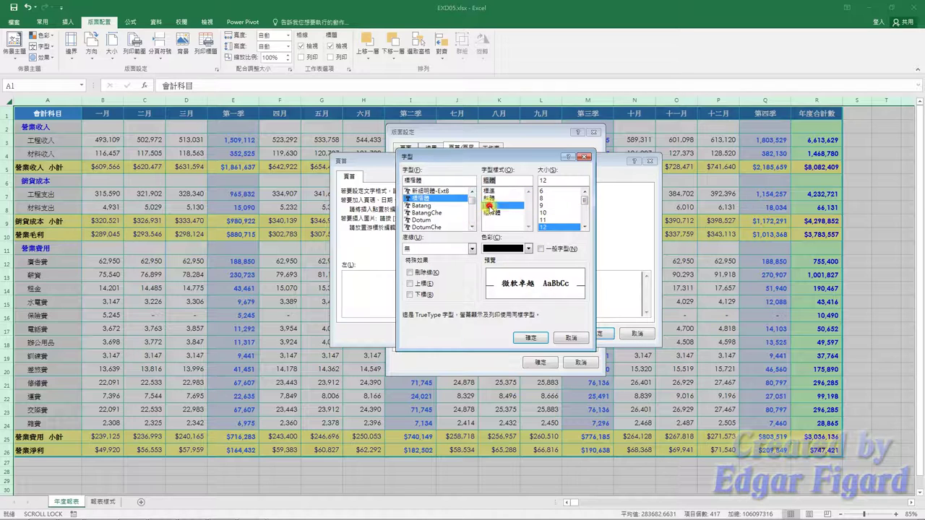
pyautogui.click(586, 227)
pyautogui.click(586, 227)
pyautogui.click(586, 227)
pyautogui.click(586, 227)
pyautogui.click(550, 228)
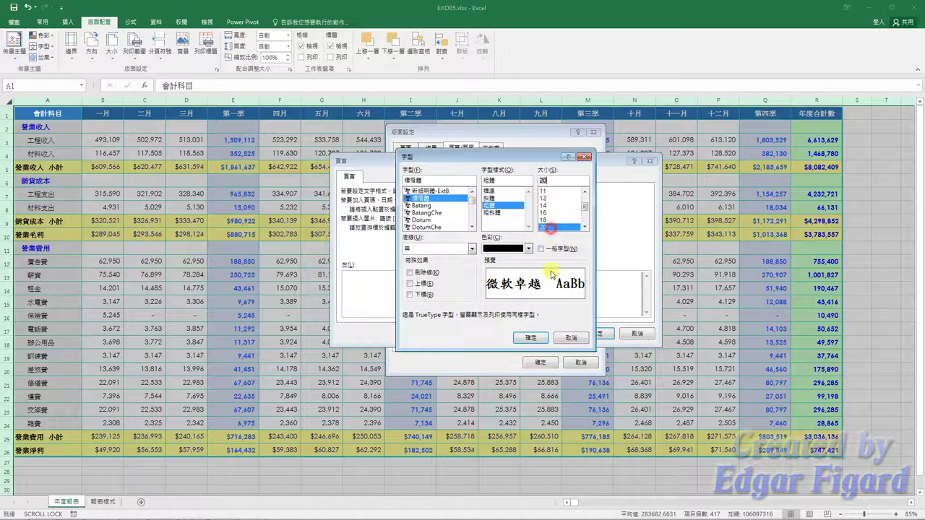
pyautogui.click(531, 337)
# Resize the 101年度財務報表 header line to 14 and accept the header.
pyautogui.click(464, 304)
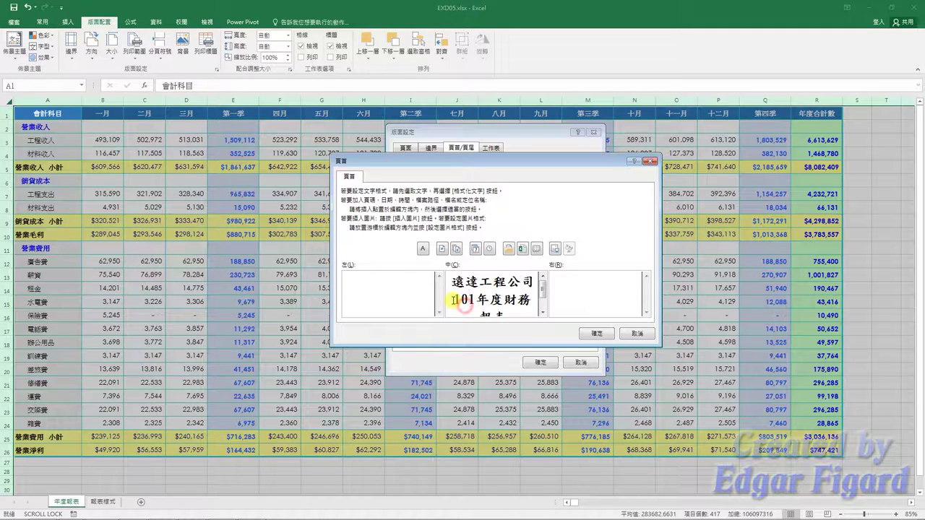
pyautogui.moveTo(455, 299); pyautogui.dragTo(507, 309)
pyautogui.click(424, 250)
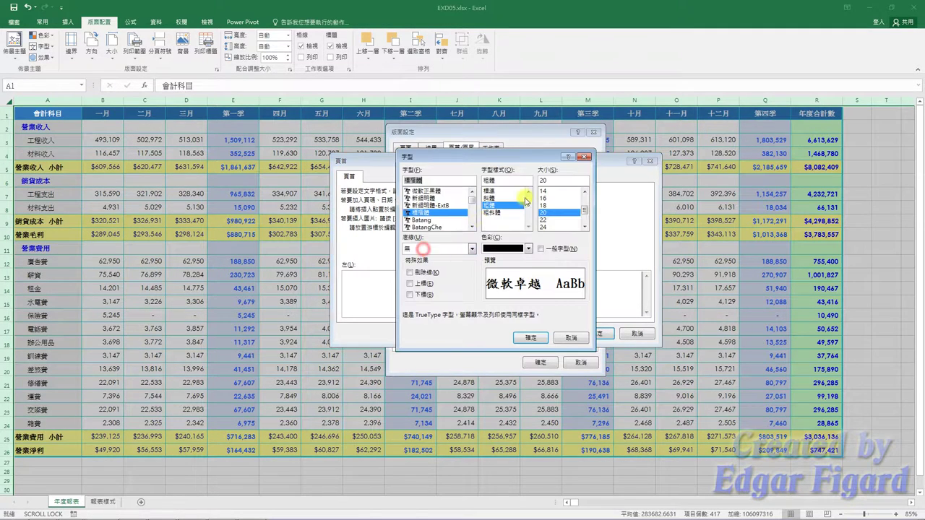
pyautogui.click(549, 191)
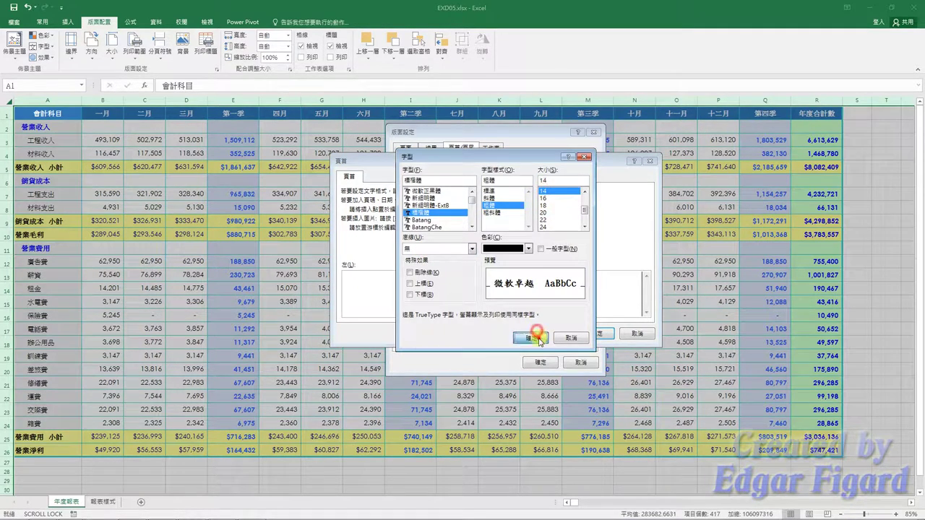
pyautogui.click(537, 335)
pyautogui.click(589, 336)
# Apply the 第1頁，共?頁 preset footer and delete its comma, leaving 第 &[頁碼] 頁共 &[總頁數] 頁.
pyautogui.click(524, 221)
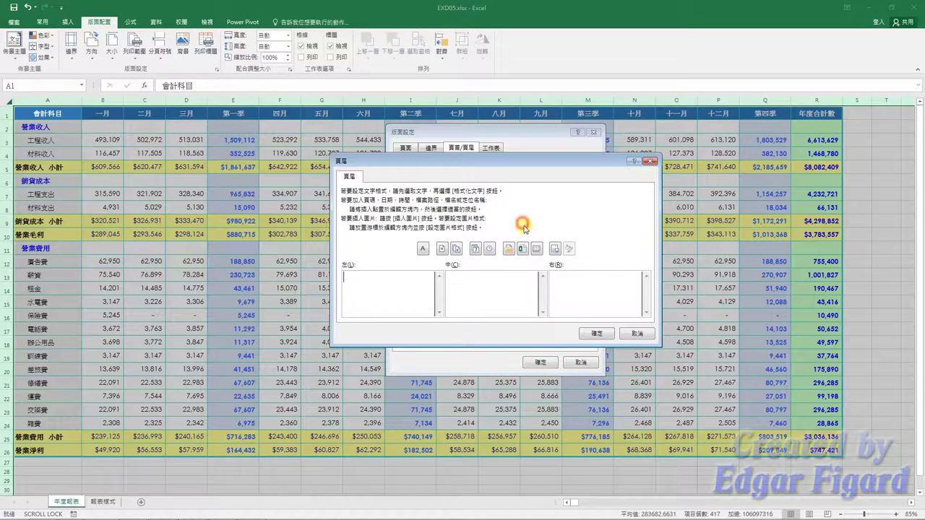
pyautogui.click(626, 333)
pyautogui.click(567, 250)
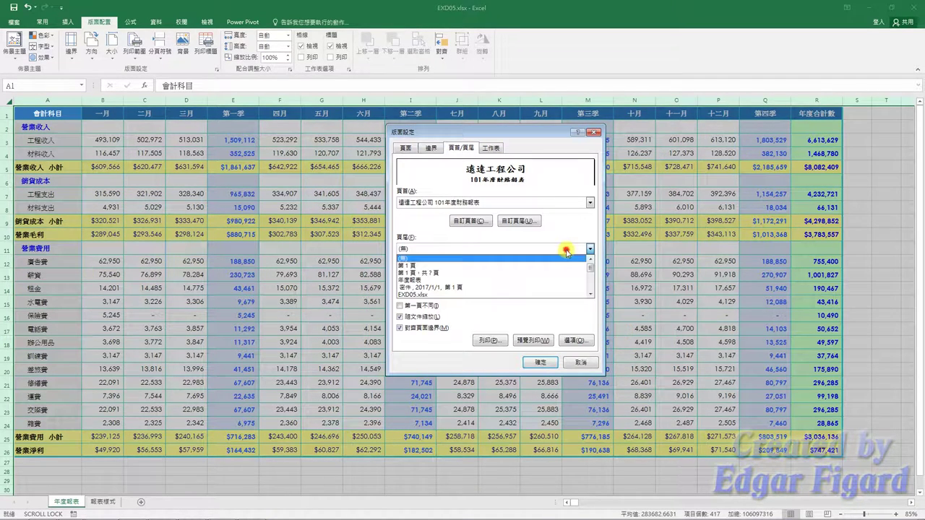
pyautogui.click(571, 264)
pyautogui.click(524, 221)
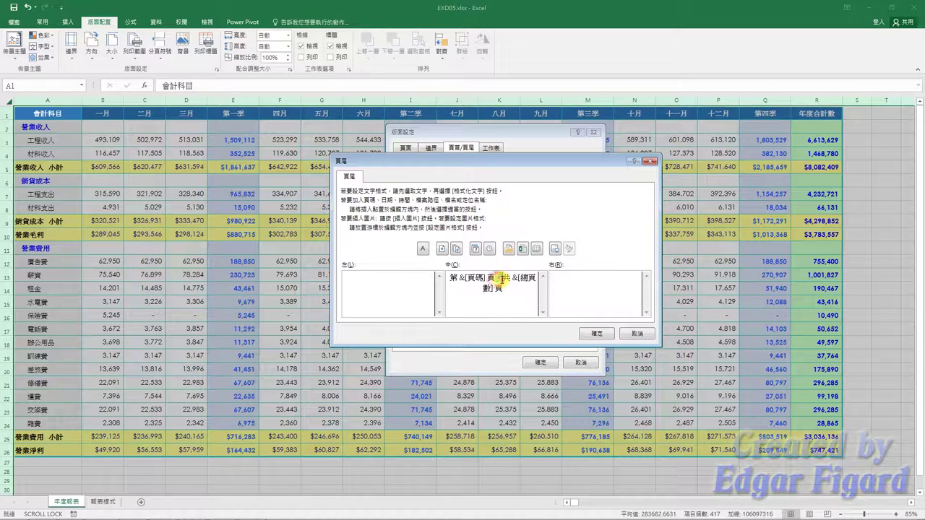
pyautogui.click(501, 279)
pyautogui.press('BackSpace')
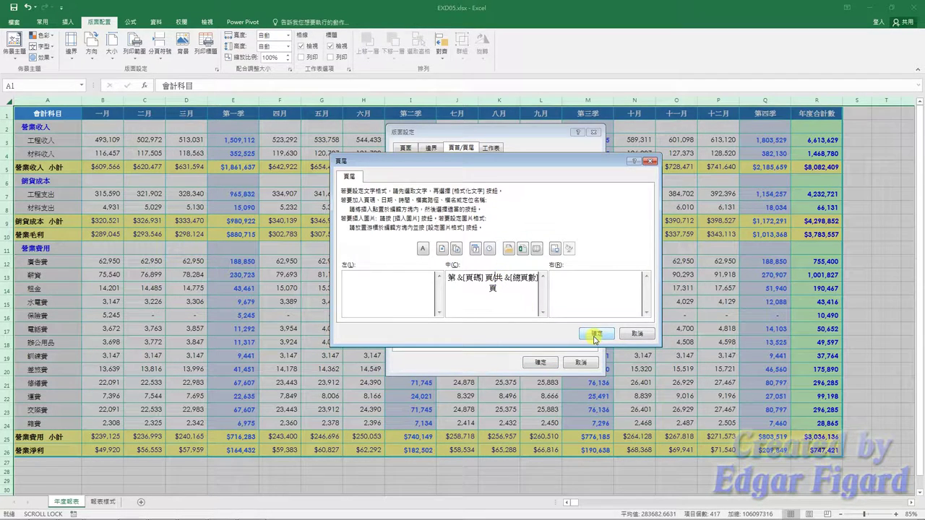
pyautogui.click(596, 334)
pyautogui.click(491, 147)
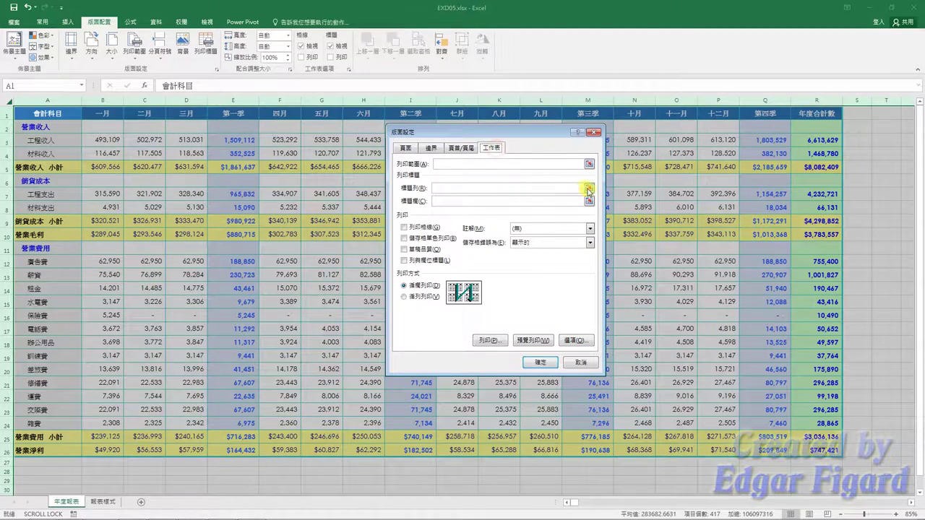
# Set print titles to repeat row $1:$1 at top and column $A:$A at left.
pyautogui.click(588, 189)
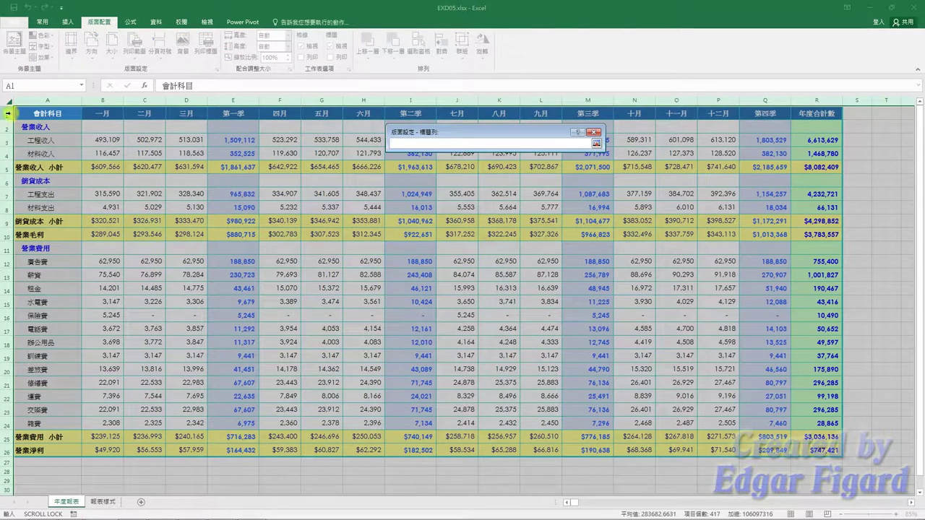
pyautogui.click(7, 113)
pyautogui.click(596, 143)
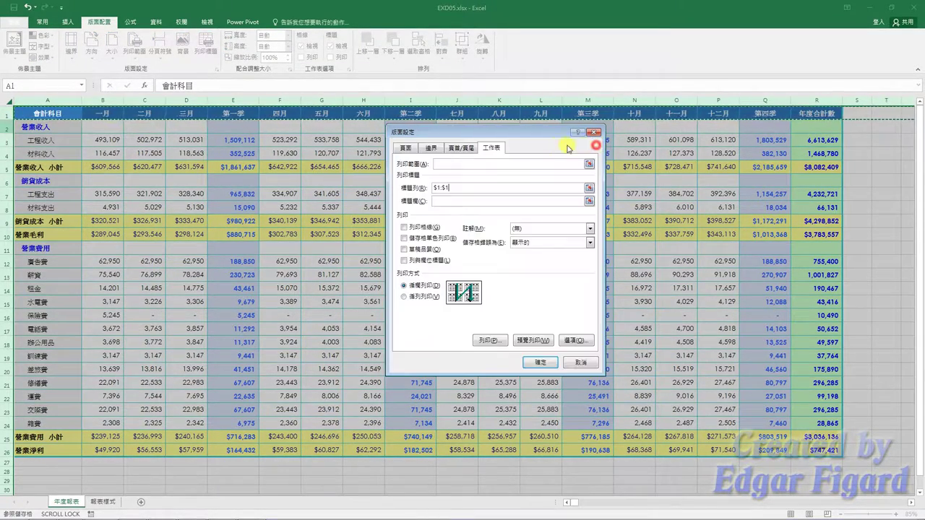
pyautogui.click(443, 201)
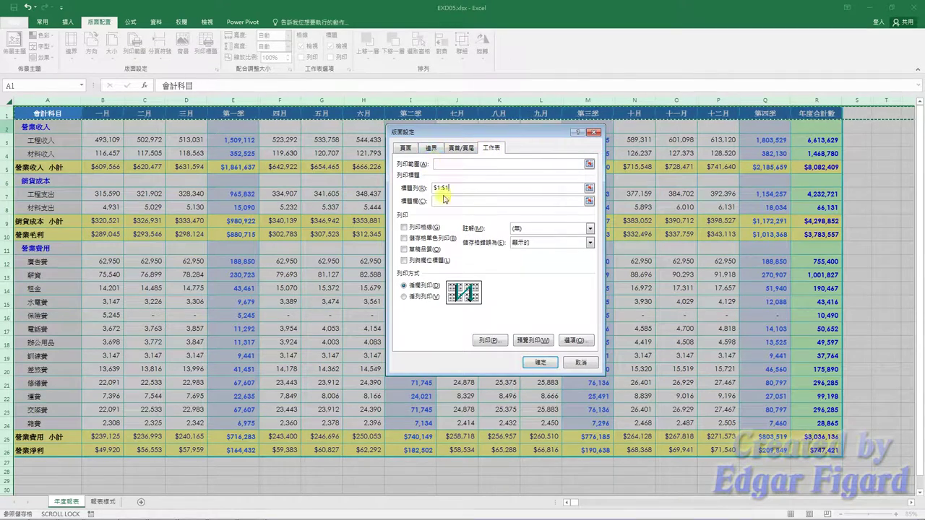
pyautogui.click(590, 204)
pyautogui.click(68, 102)
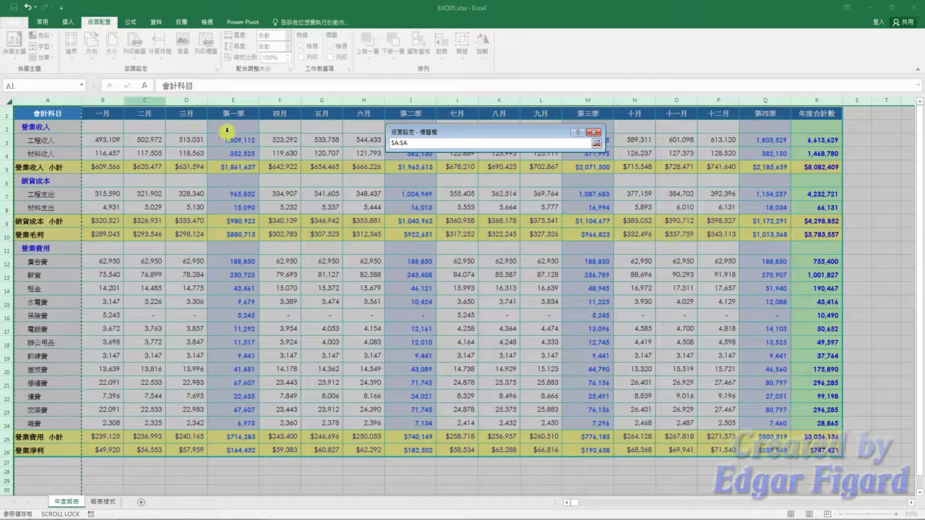
pyautogui.click(596, 143)
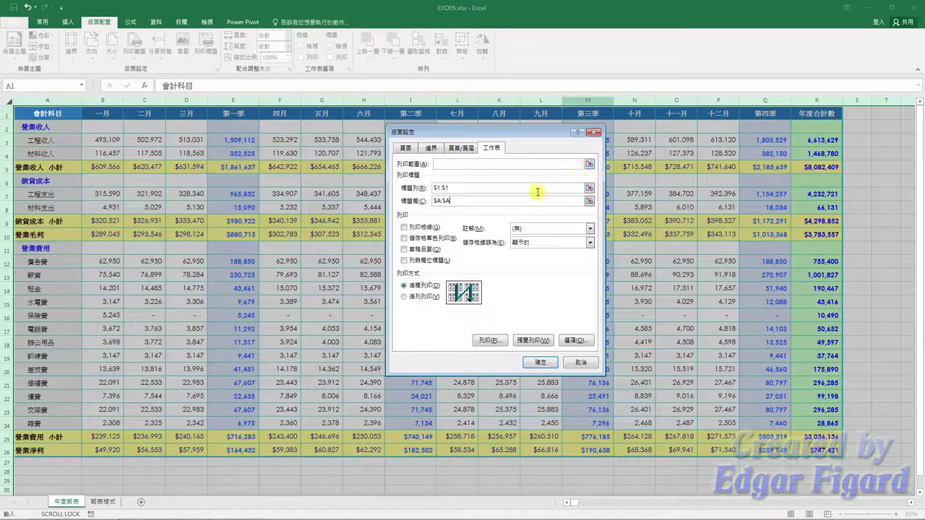
pyautogui.click(540, 362)
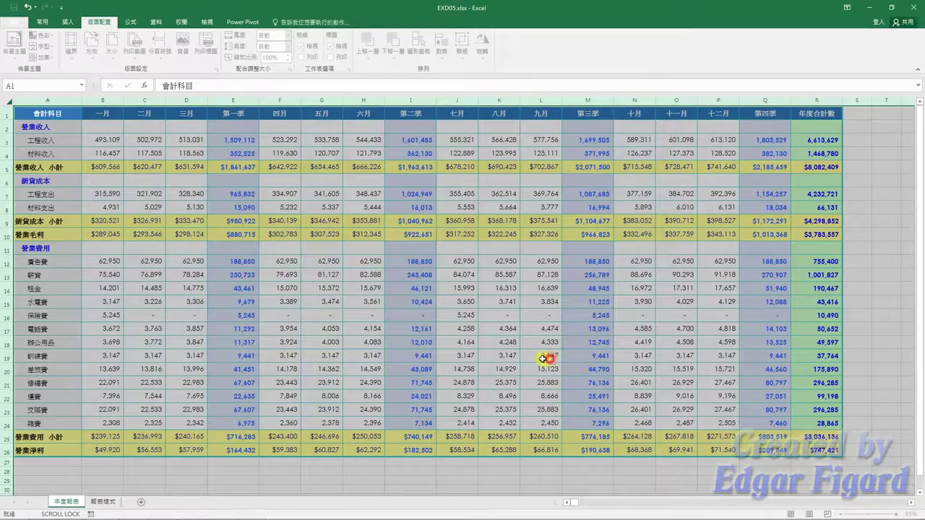
# Insert manual page breaks at cells F1, J1 and N1, before the 四月, 七月 and 十月 columns.
pyautogui.click(292, 116)
pyautogui.click(160, 51)
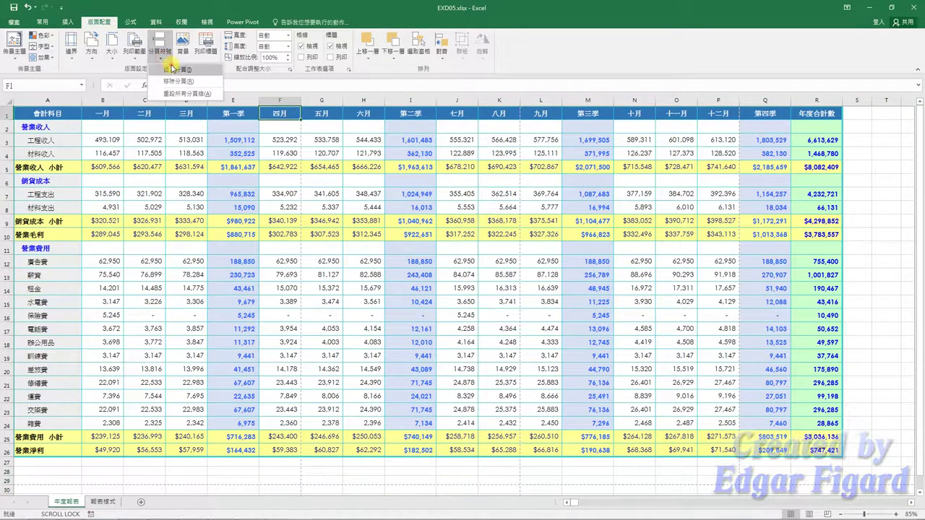
pyautogui.click(172, 67)
pyautogui.click(466, 110)
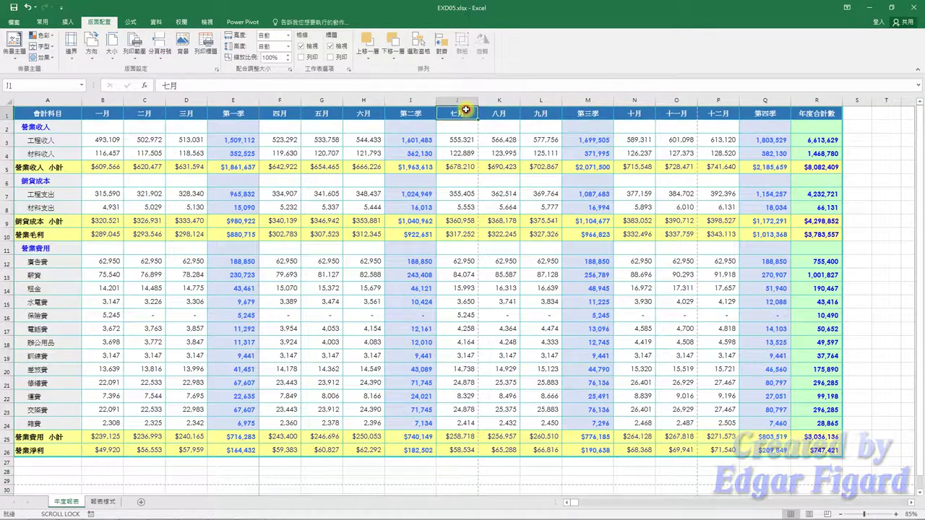
pyautogui.click(160, 51)
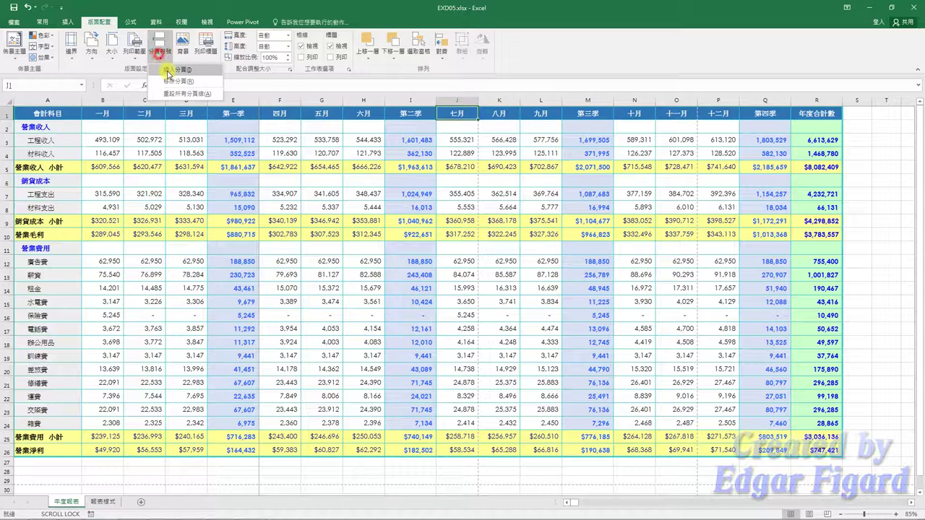
pyautogui.click(169, 68)
pyautogui.click(645, 115)
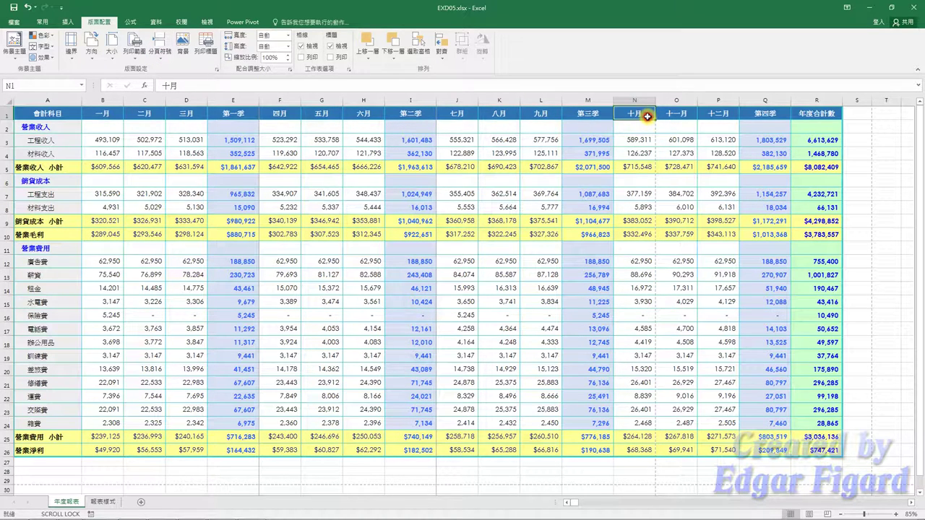
pyautogui.click(160, 50)
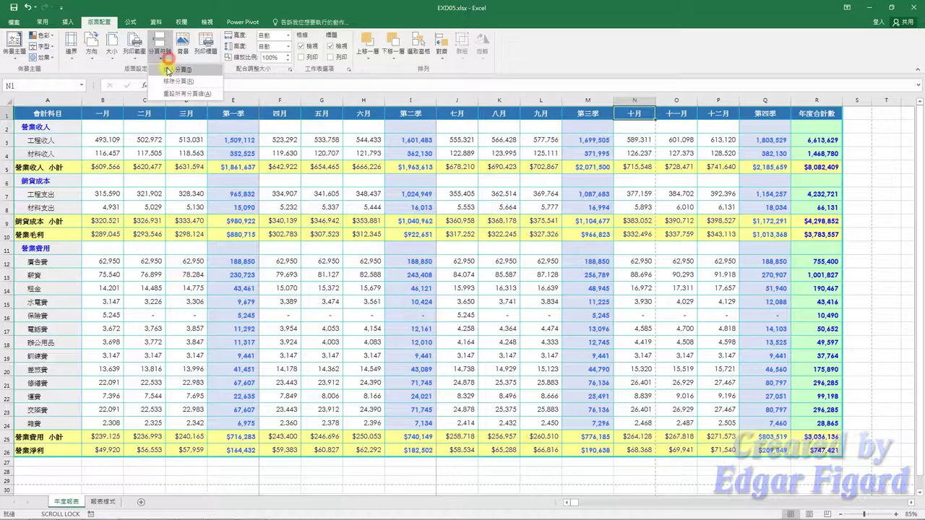
pyautogui.click(169, 68)
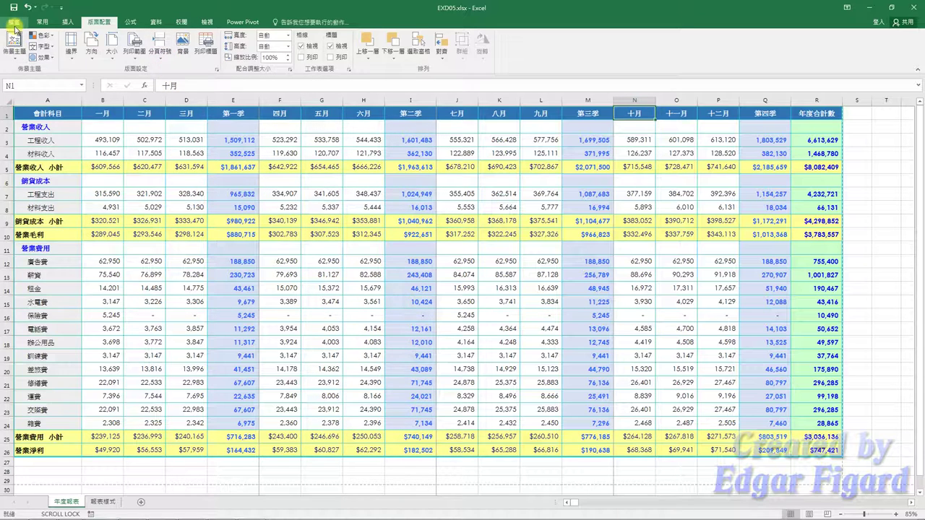
# Save the workbook under the new name EXa05.xlsx in the EX05 folder, then exit Excel.
pyautogui.click(13, 22)
pyautogui.click(26, 114)
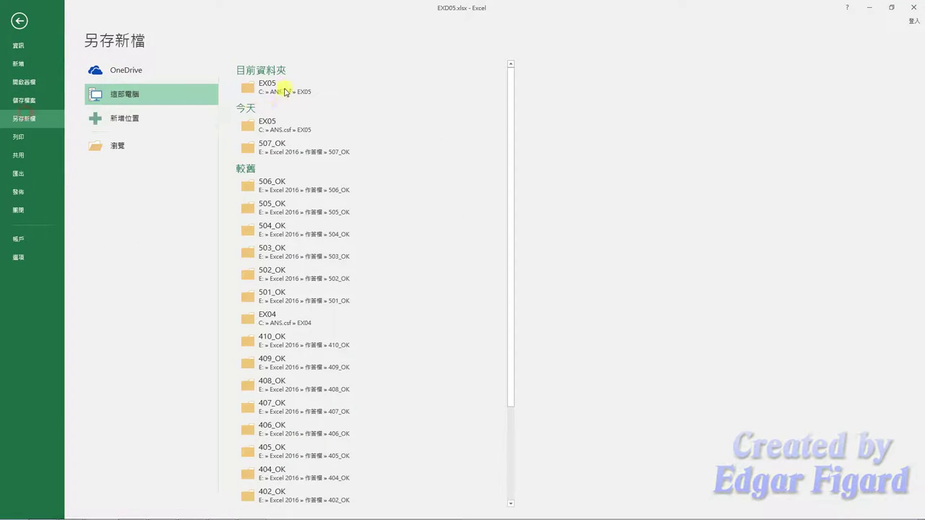
pyautogui.click(283, 90)
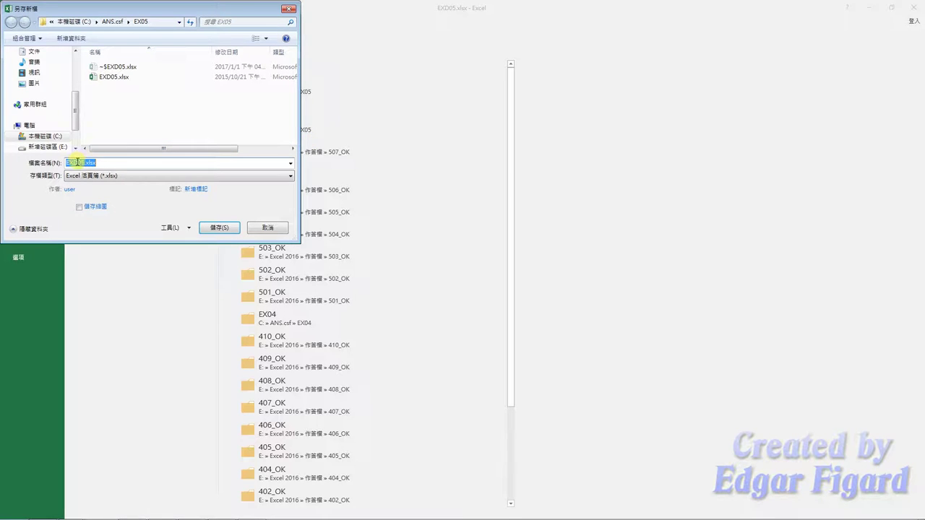
pyautogui.click(78, 164)
pyautogui.write('a')
pyautogui.click(231, 229)
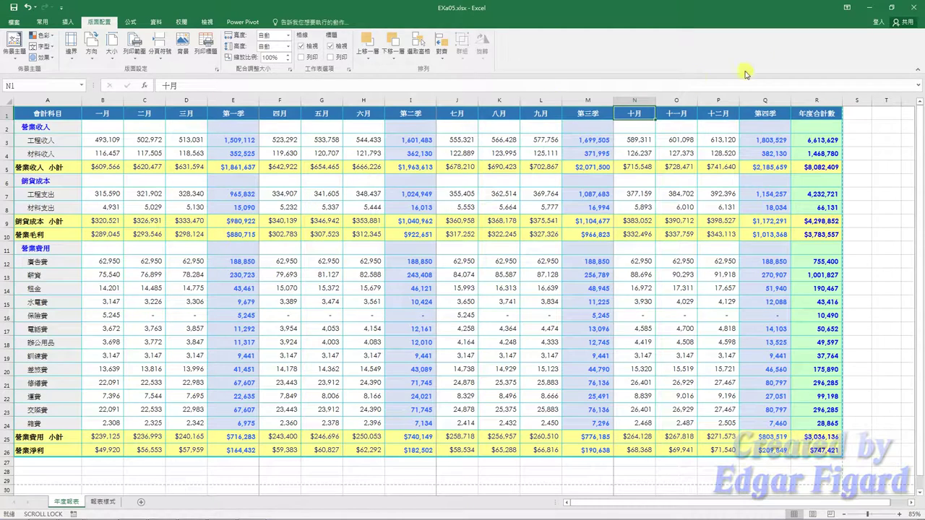
pyautogui.click(913, 10)
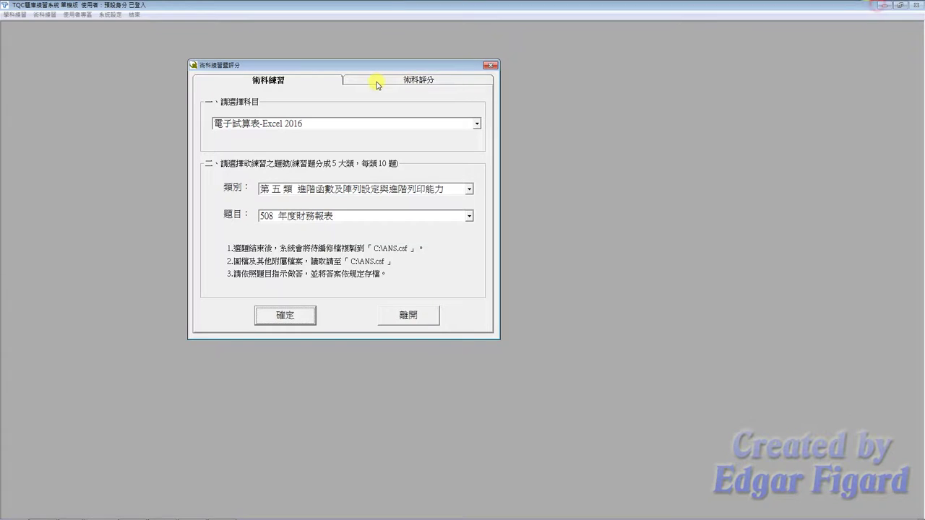
# Grade exercise 508 from the TQC 術科評分 tab.
pyautogui.click(376, 84)
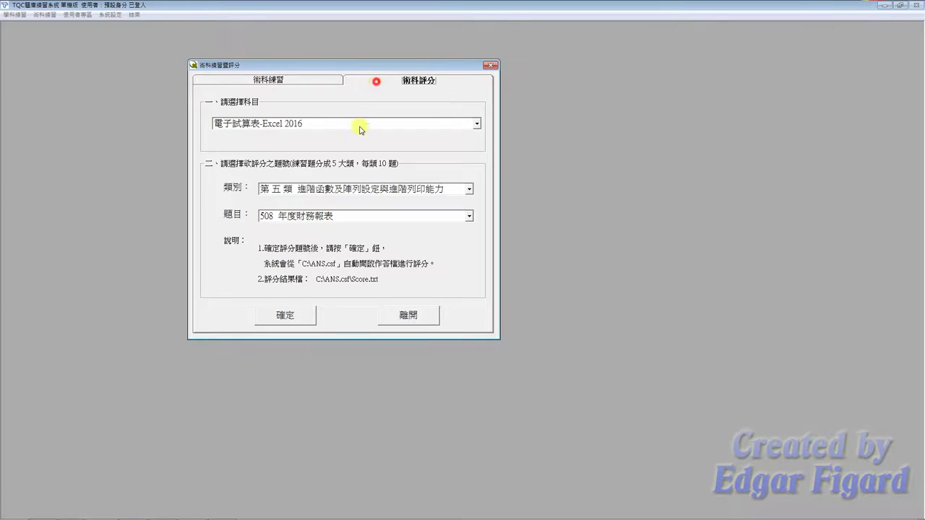
pyautogui.click(297, 313)
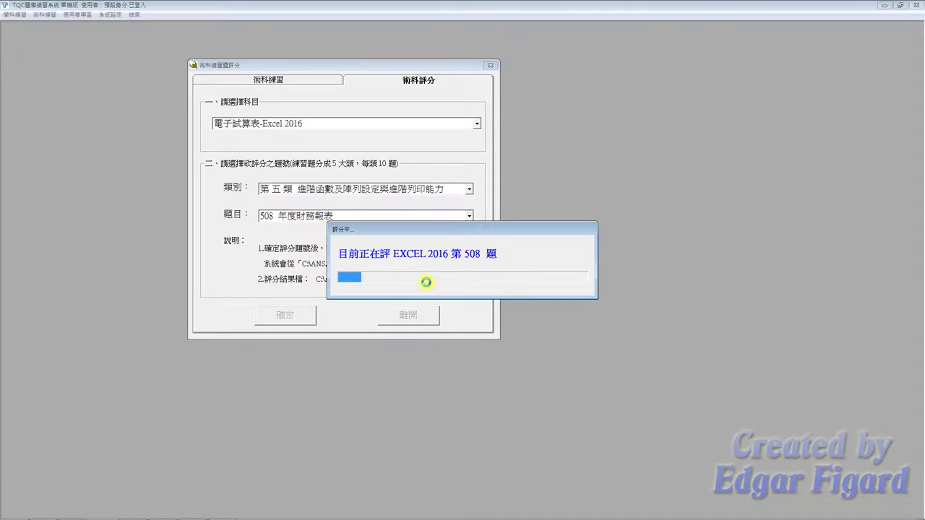